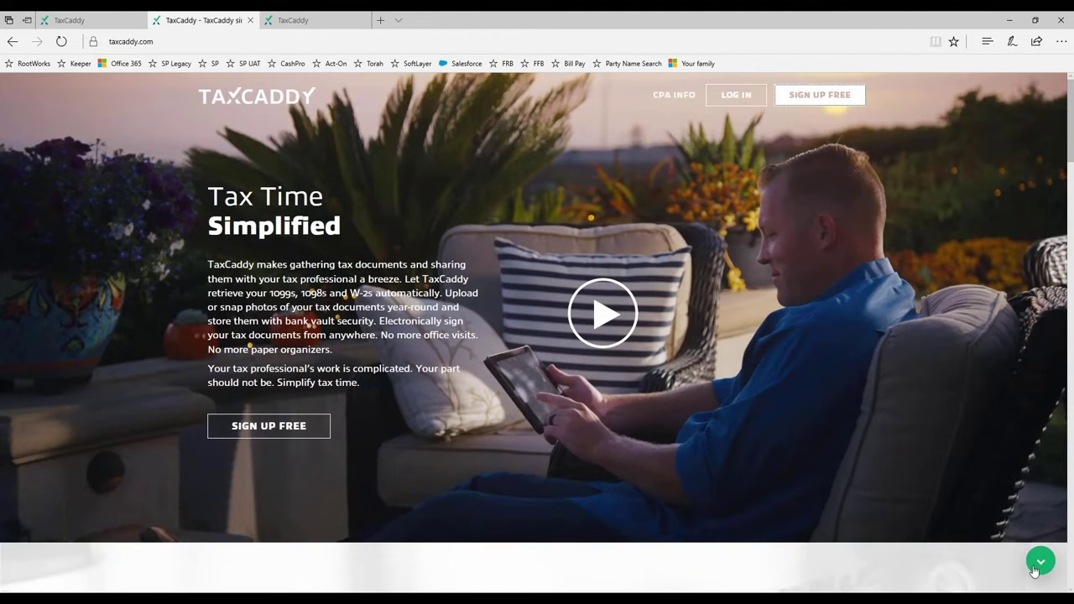
Step: Log in to the TaxCaddy account using the credentials already filled in on the login page
{"action": "mouse_move", "coordinate": [80, 20]}
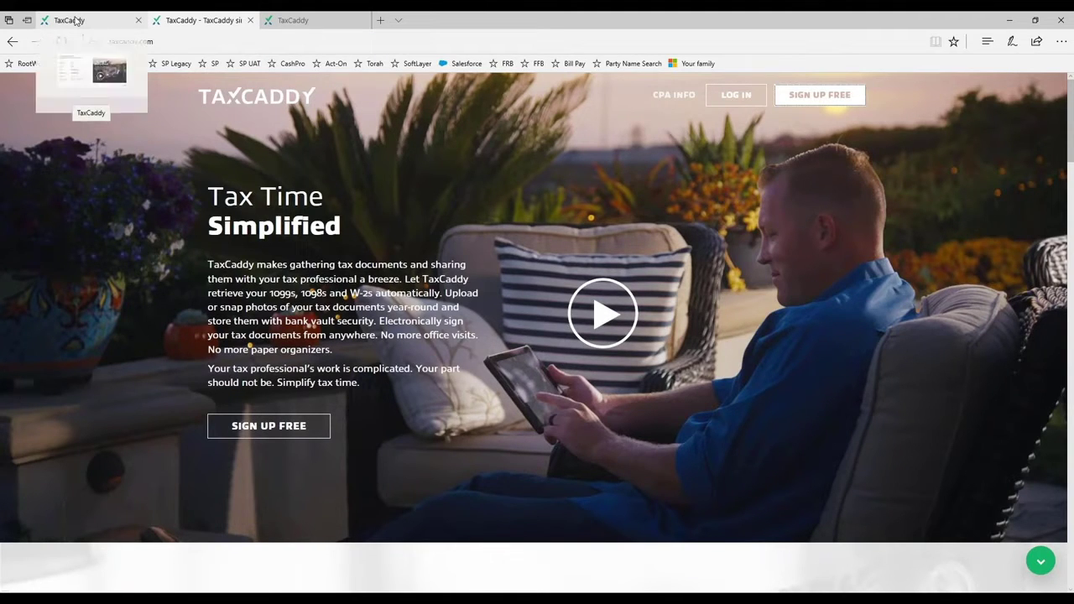
{"action": "left_click", "coordinate": [84, 19]}
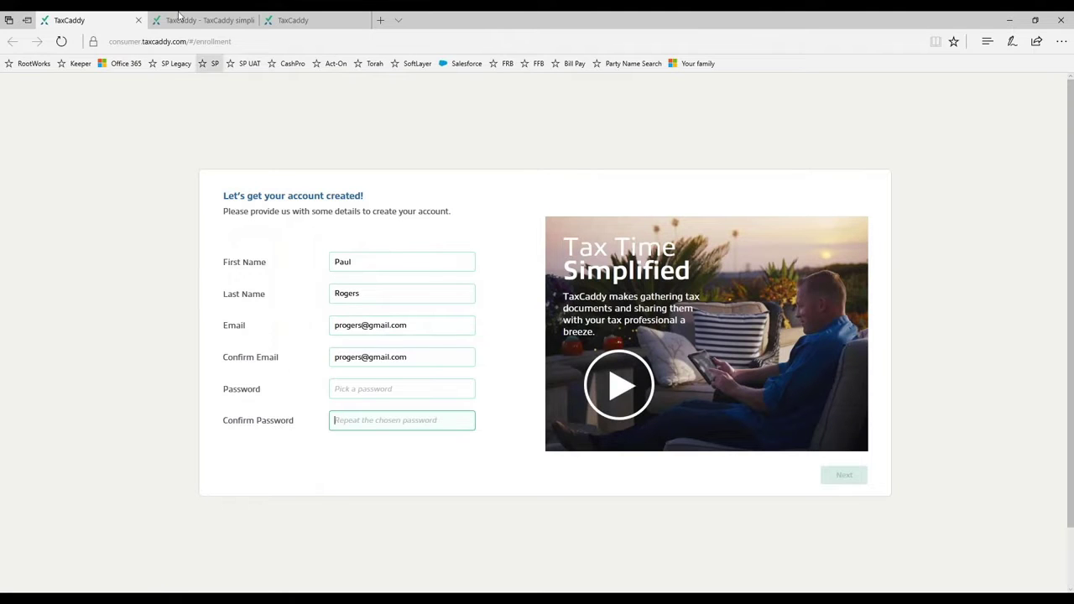
{"action": "left_click", "coordinate": [285, 20]}
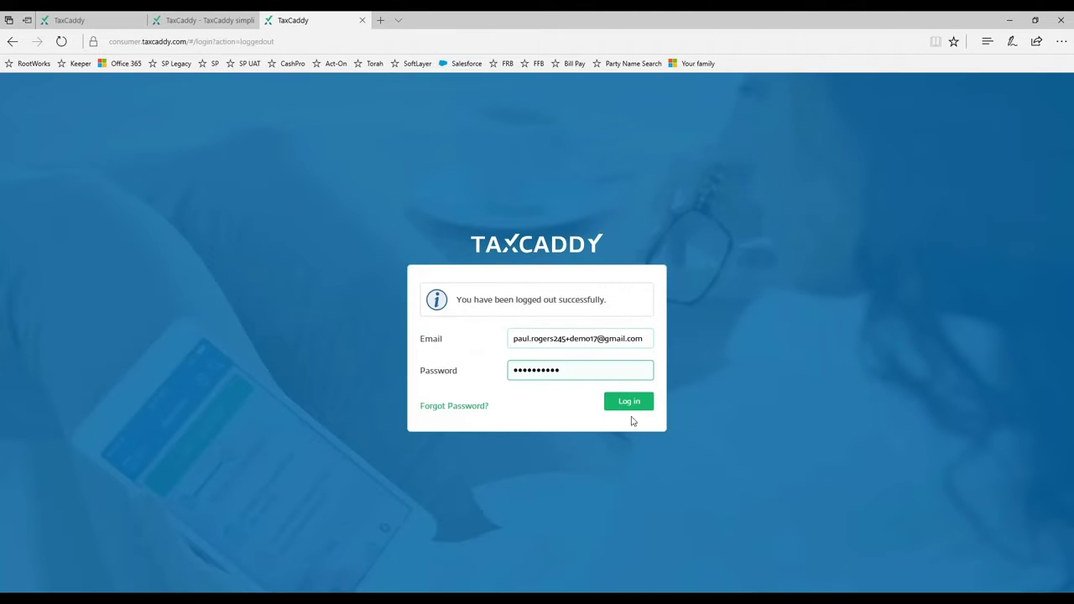
{"action": "left_click", "coordinate": [638, 407]}
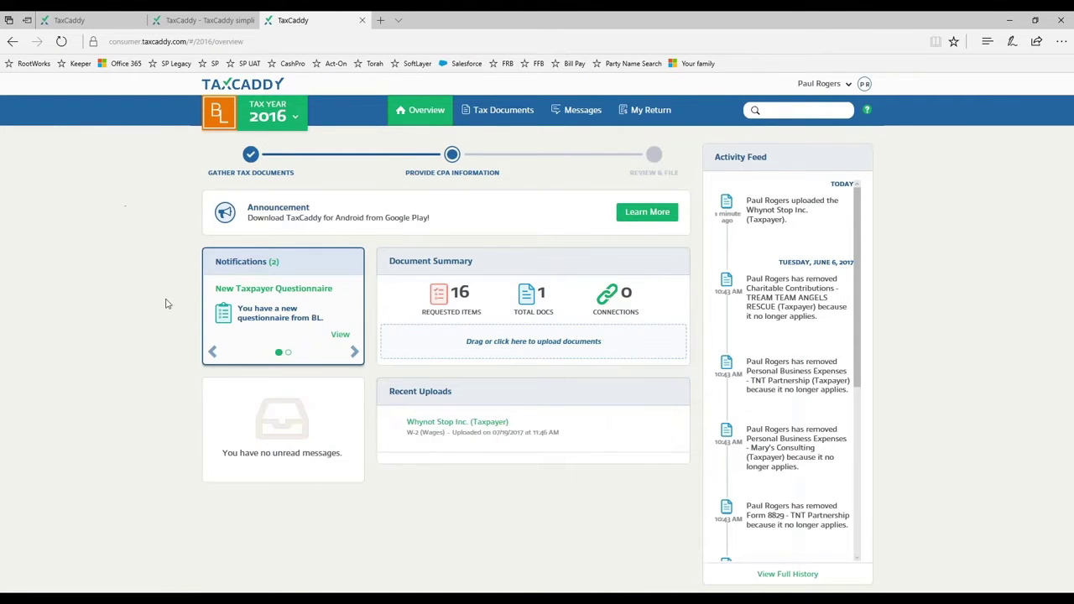
Step: Open the uploaded tax documents and view the Whynot Stop Inc. (Taxpayer) W-2
{"action": "left_click", "coordinate": [545, 309]}
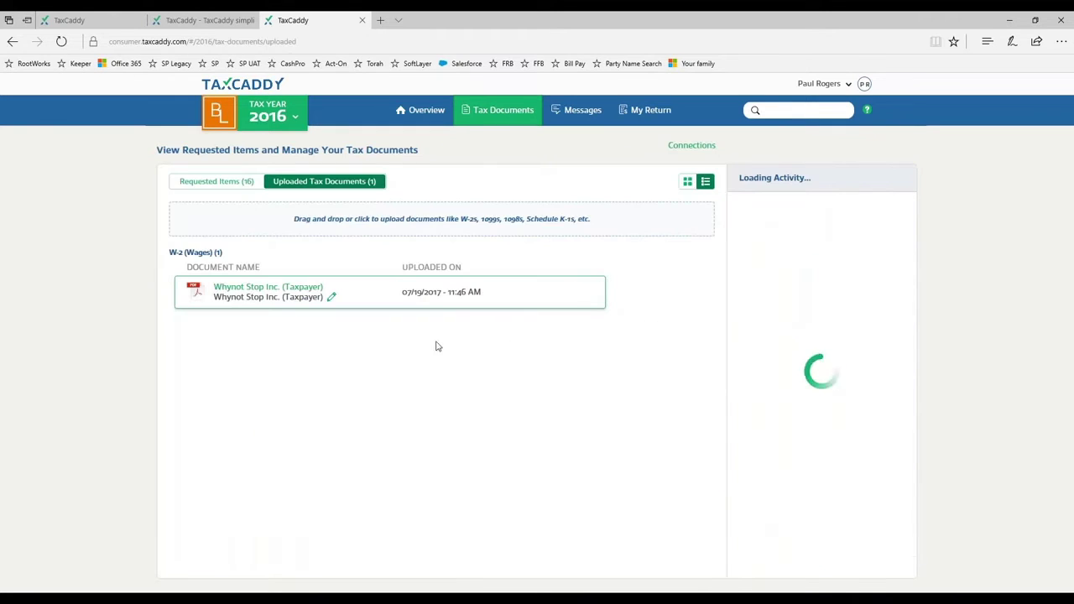
{"action": "left_click", "coordinate": [230, 299]}
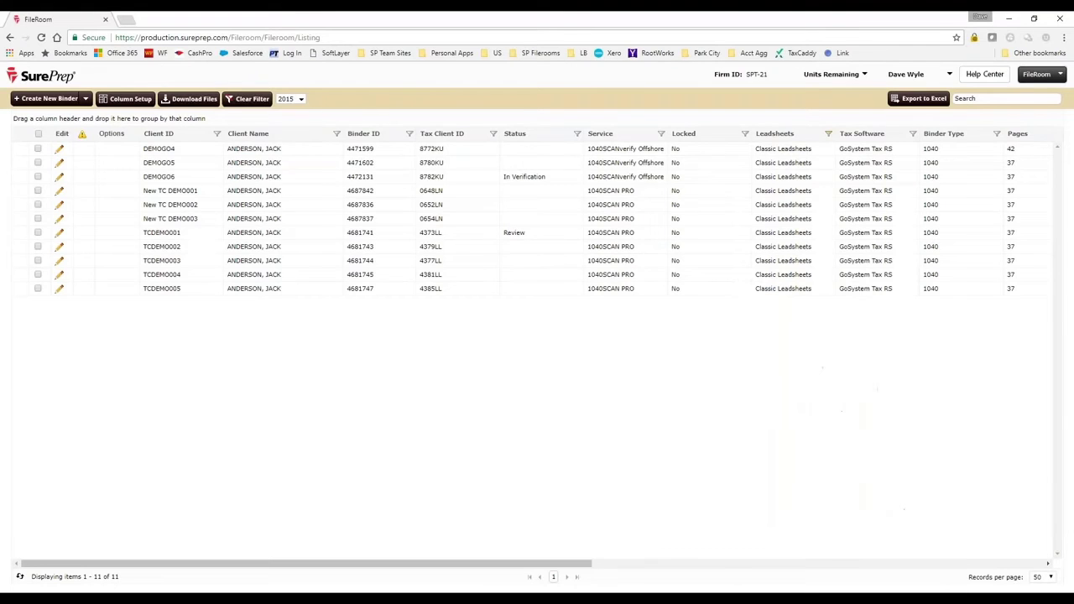
Step: Switch to Chrome, load sureprep.com in a new tab and go to the section introducing the SurePrep Tax Process
{"action": "left_click", "coordinate": [126, 17]}
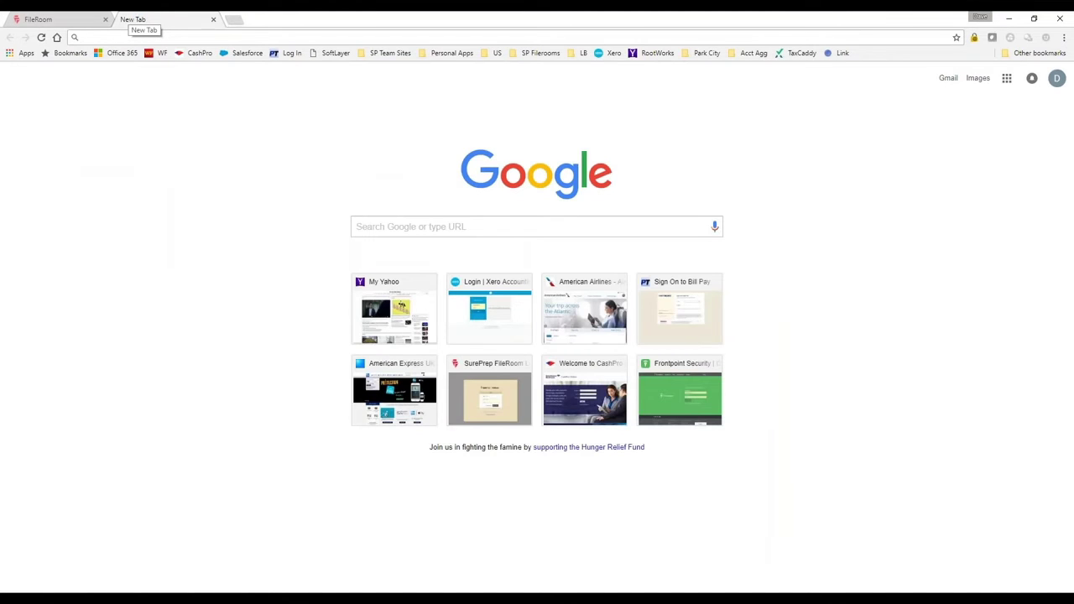
{"action": "type", "text": "sureprep.com"}
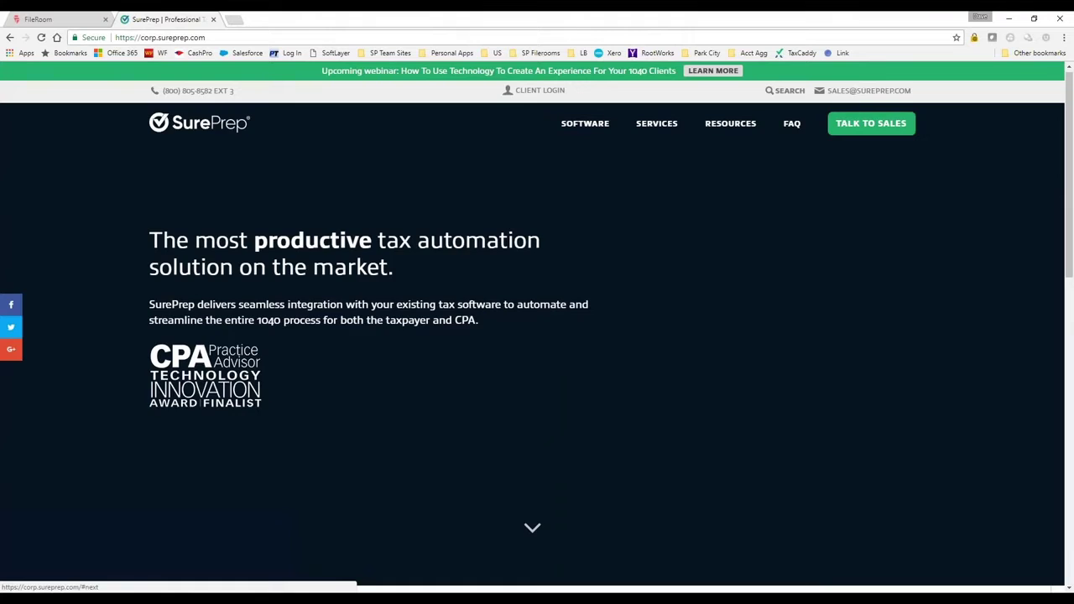
{"action": "left_click", "coordinate": [532, 527]}
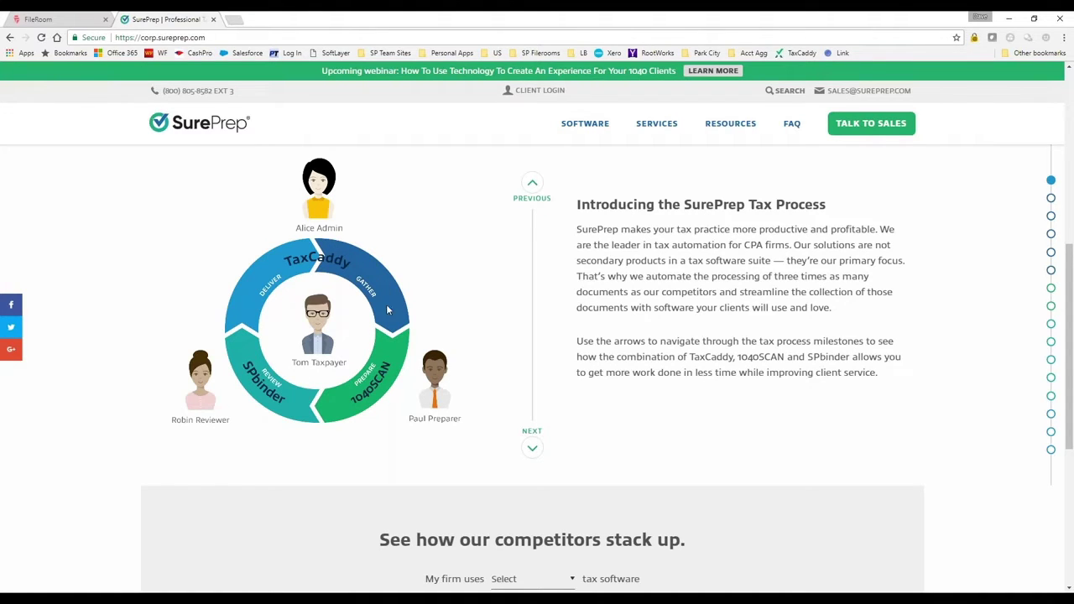
Step: Advance through the tax process milestones, from gathering with TaxCaddy through preparing with 1040SCAN to reviewing with SPbinder
{"action": "left_click", "coordinate": [532, 450]}
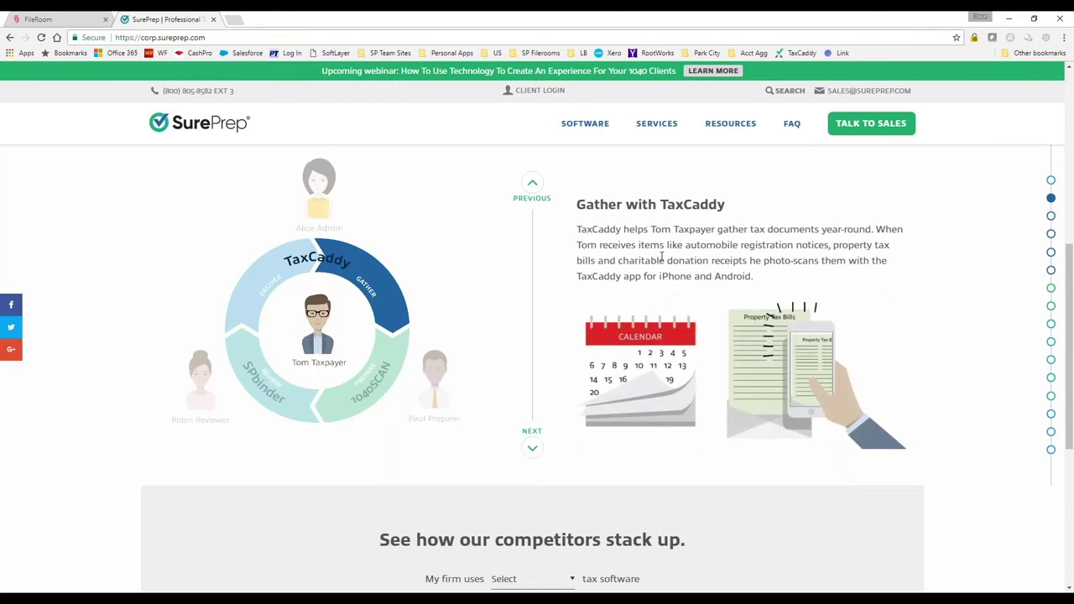
{"action": "left_click", "coordinate": [531, 453]}
{"action": "left_click", "coordinate": [532, 451]}
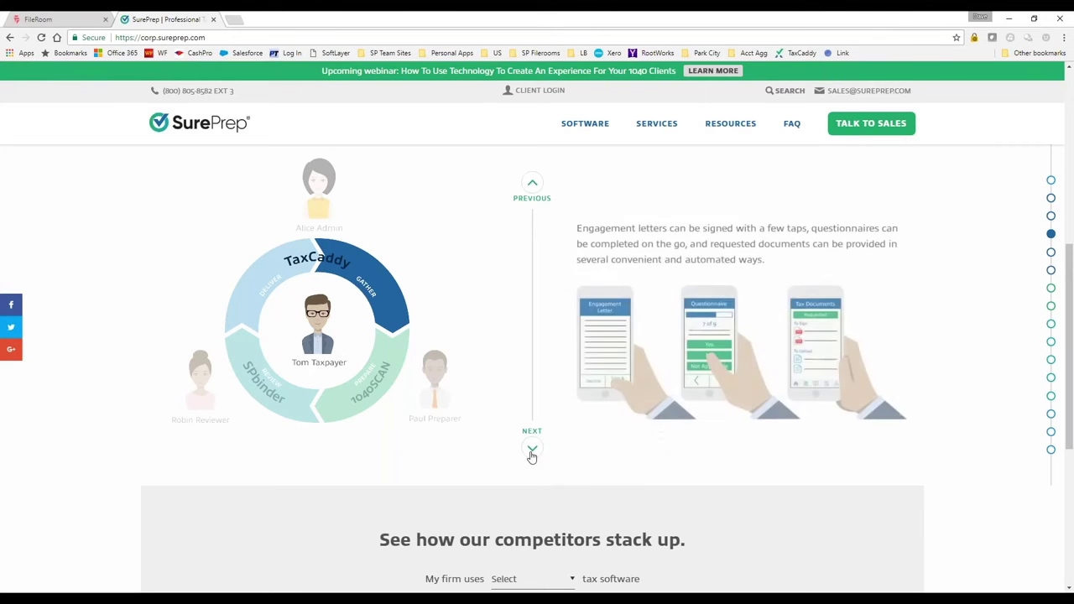
{"action": "left_click", "coordinate": [531, 451]}
{"action": "left_click", "coordinate": [531, 451]}
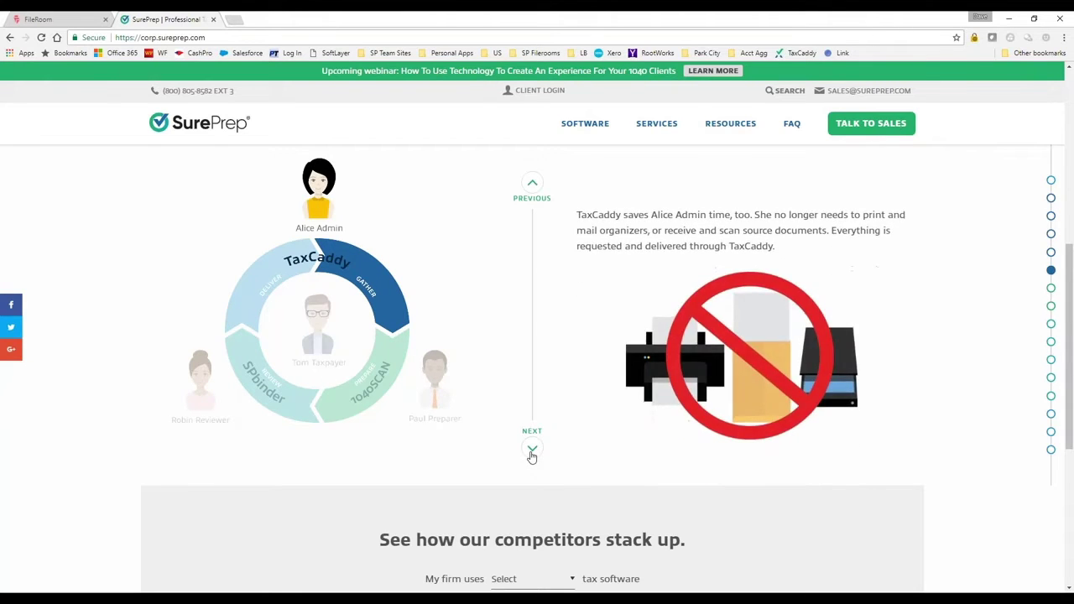
{"action": "left_click", "coordinate": [531, 451]}
{"action": "left_click", "coordinate": [531, 452]}
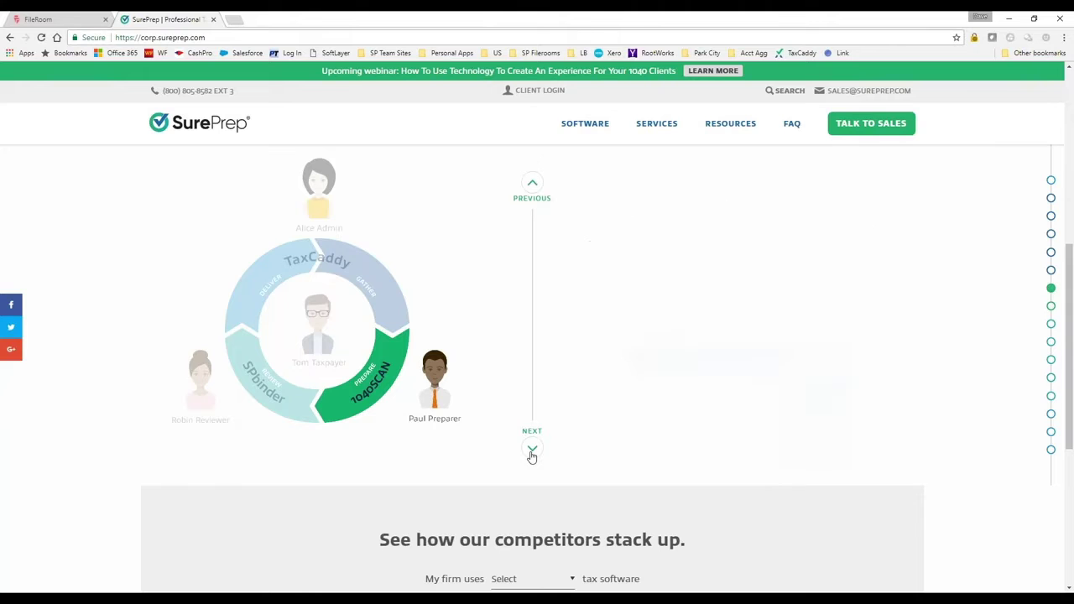
{"action": "left_click", "coordinate": [531, 451]}
{"action": "left_click", "coordinate": [531, 451]}
{"action": "left_click", "coordinate": [531, 451]}
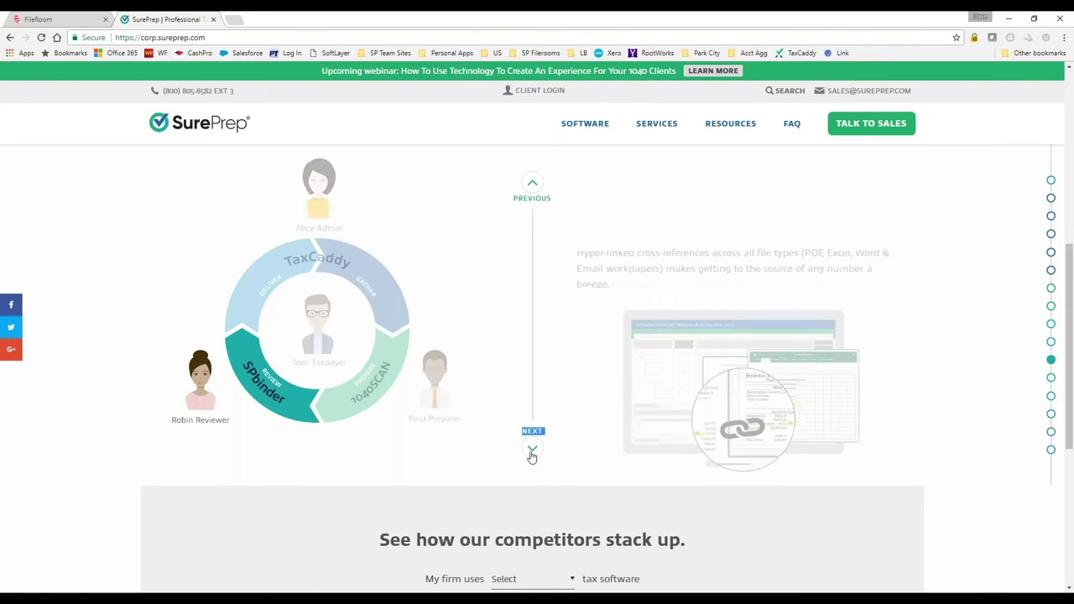
{"action": "left_click", "coordinate": [531, 452]}
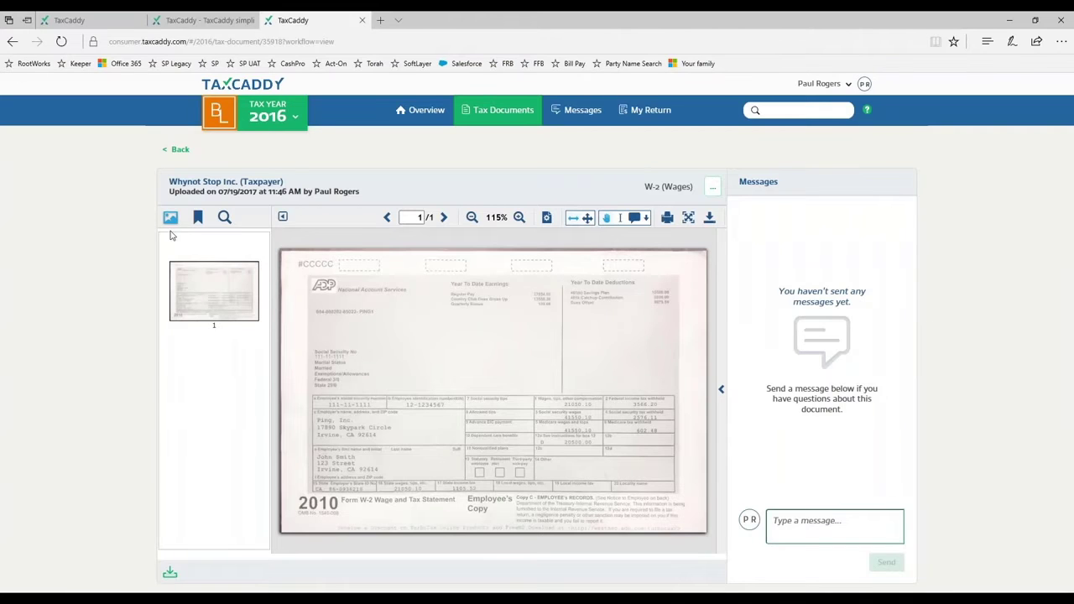
Step: Switch back to Edge and open the TaxCaddy help center from the logged-in account
{"action": "left_click", "coordinate": [203, 13]}
{"action": "left_click", "coordinate": [112, 17]}
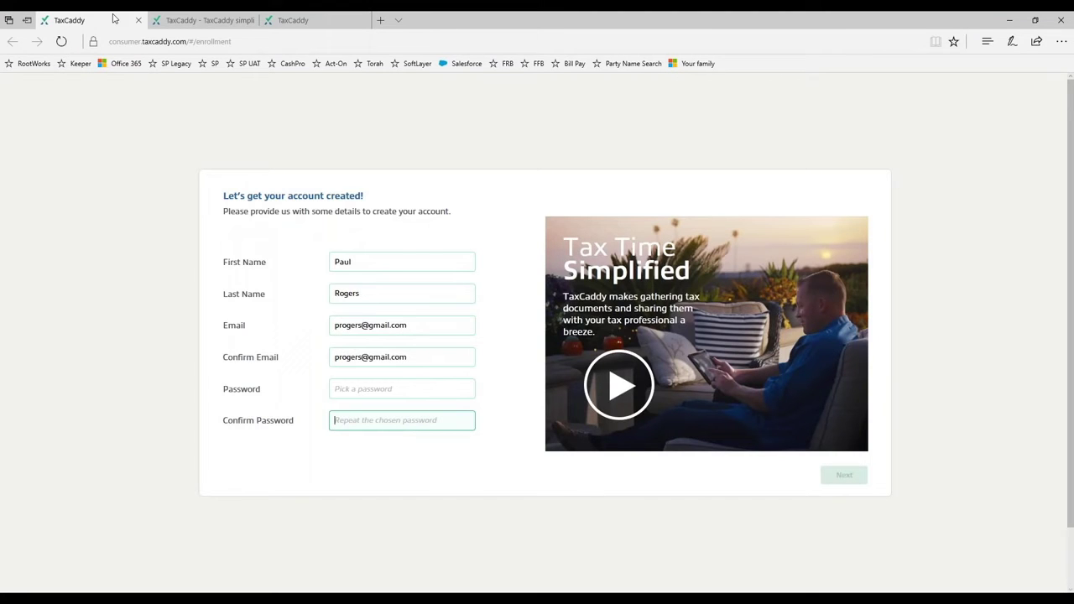
{"action": "left_click", "coordinate": [164, 19]}
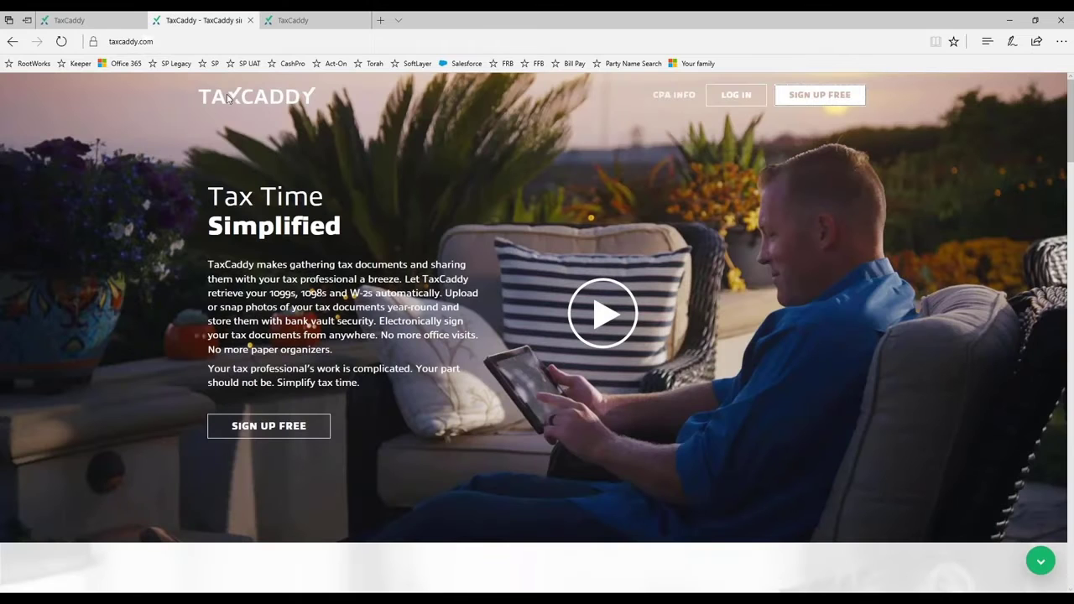
{"action": "left_click", "coordinate": [302, 21]}
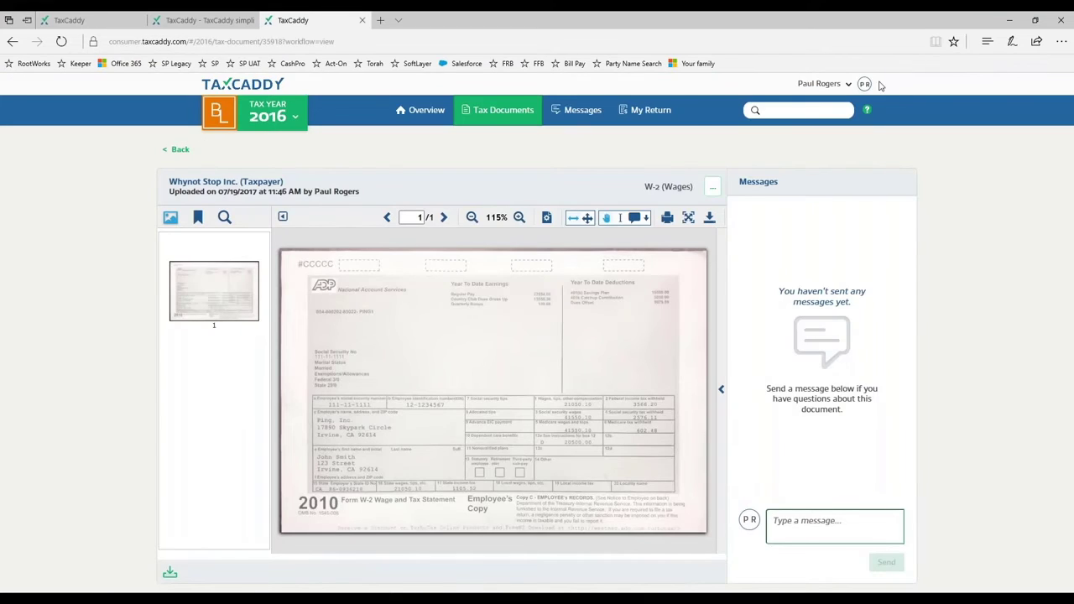
{"action": "left_click", "coordinate": [841, 85]}
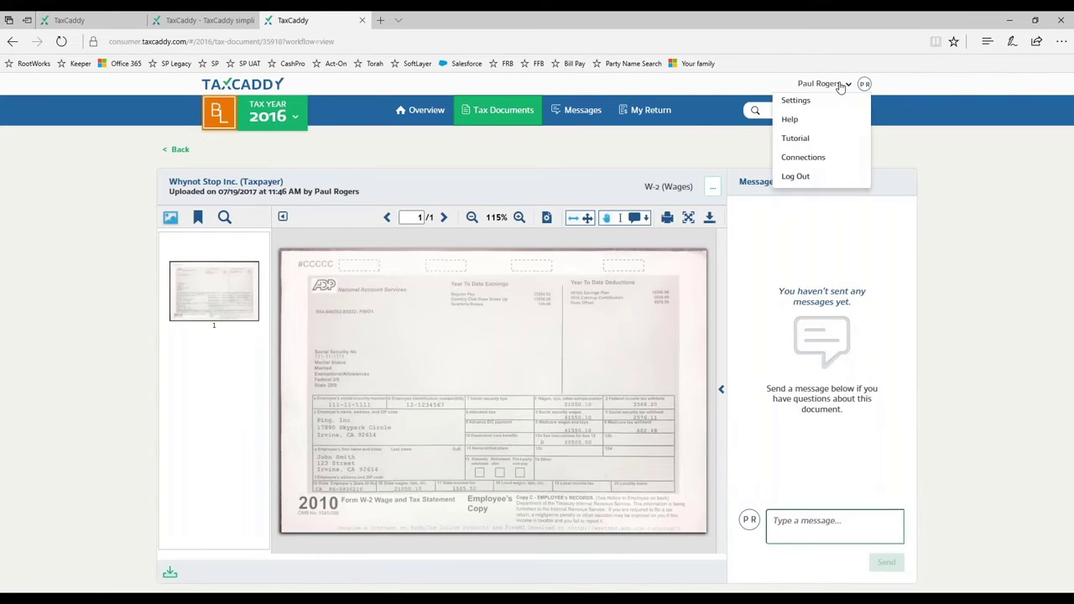
{"action": "left_click", "coordinate": [803, 123]}
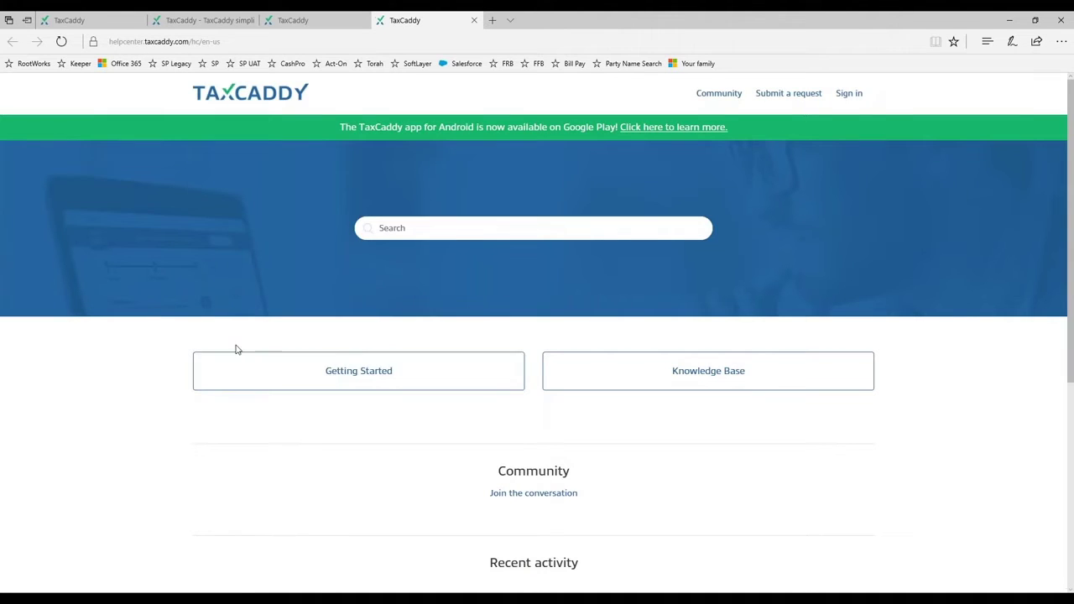
Step: Open the Getting Started article "Creating your account" and examine its sample invitation email
{"action": "left_click", "coordinate": [332, 379]}
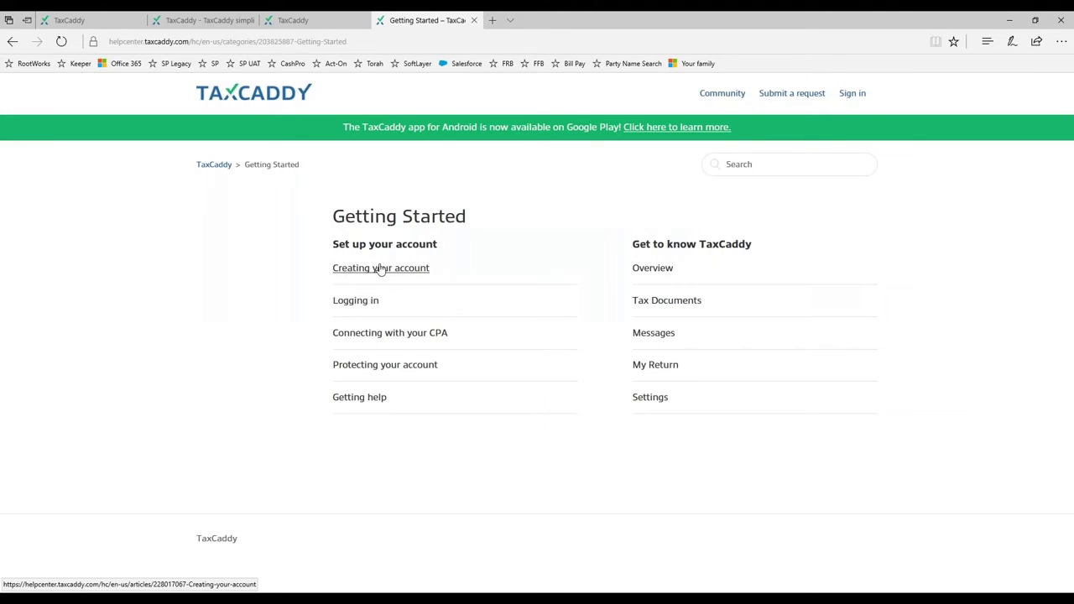
{"action": "left_click", "coordinate": [380, 267]}
{"action": "scroll", "coordinate": [256, 266], "scroll_direction": "down", "scroll_amount": 5}
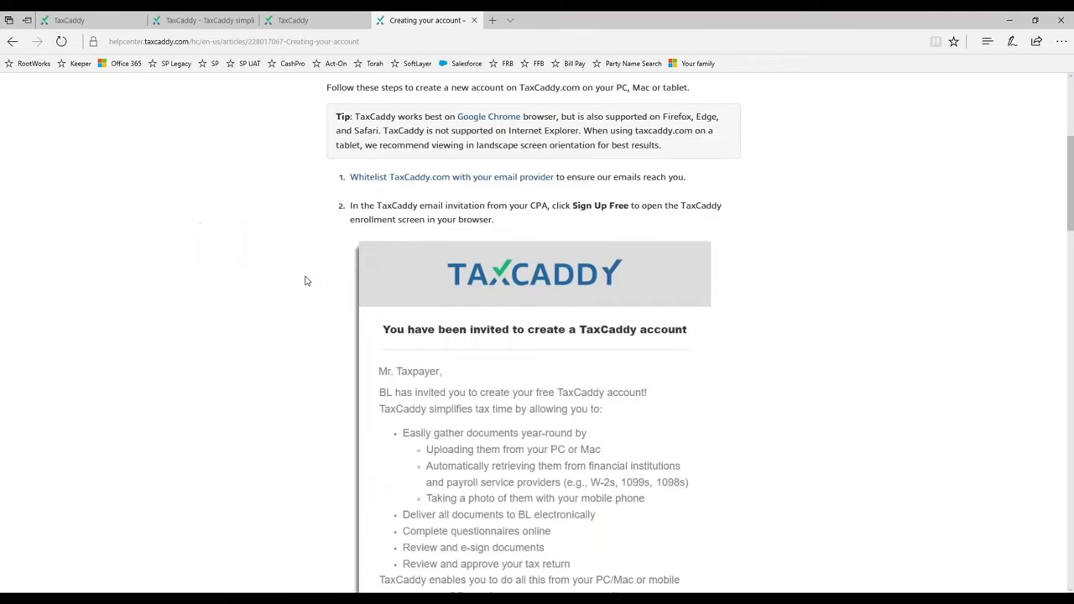
{"action": "scroll", "coordinate": [330, 264], "scroll_direction": "down", "scroll_amount": 3}
{"action": "scroll", "coordinate": [331, 264], "scroll_direction": "up", "scroll_amount": 3}
{"action": "scroll", "coordinate": [304, 215], "scroll_direction": "down", "scroll_amount": 1}
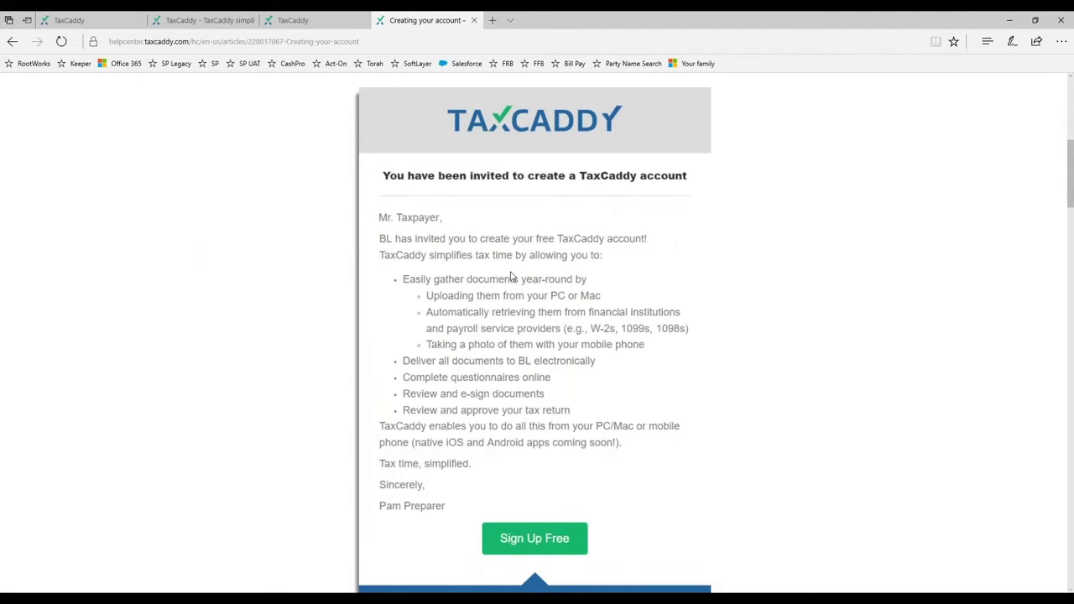
{"action": "scroll", "coordinate": [487, 453], "scroll_direction": "down", "scroll_amount": 1}
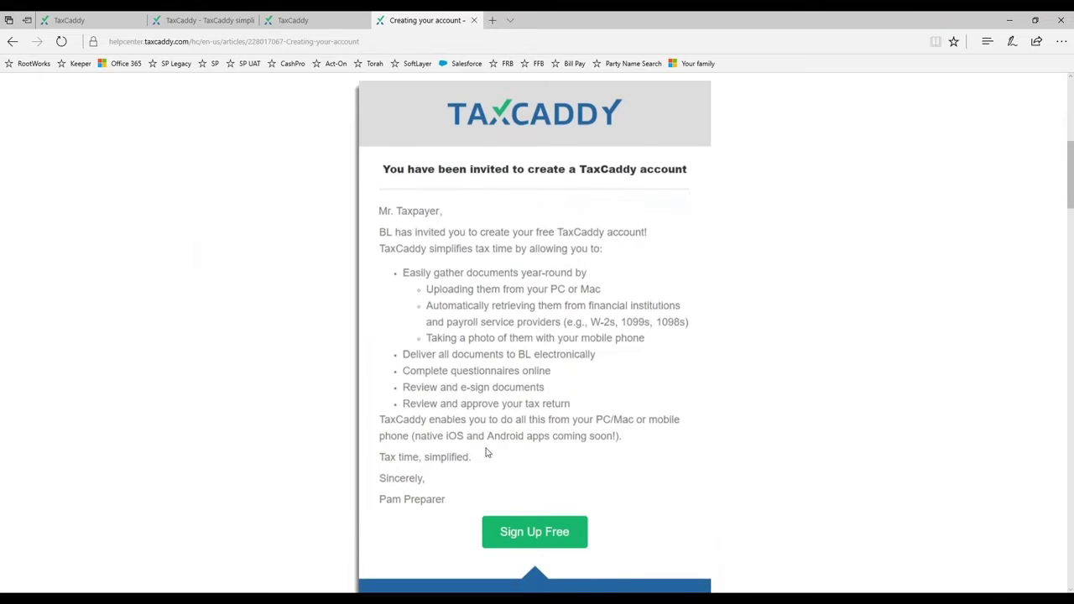
Step: Read the article's remaining steps on enrollment details, security questions, the license agreement, email verification and first login
{"action": "scroll", "coordinate": [485, 453], "scroll_direction": "down", "scroll_amount": 5}
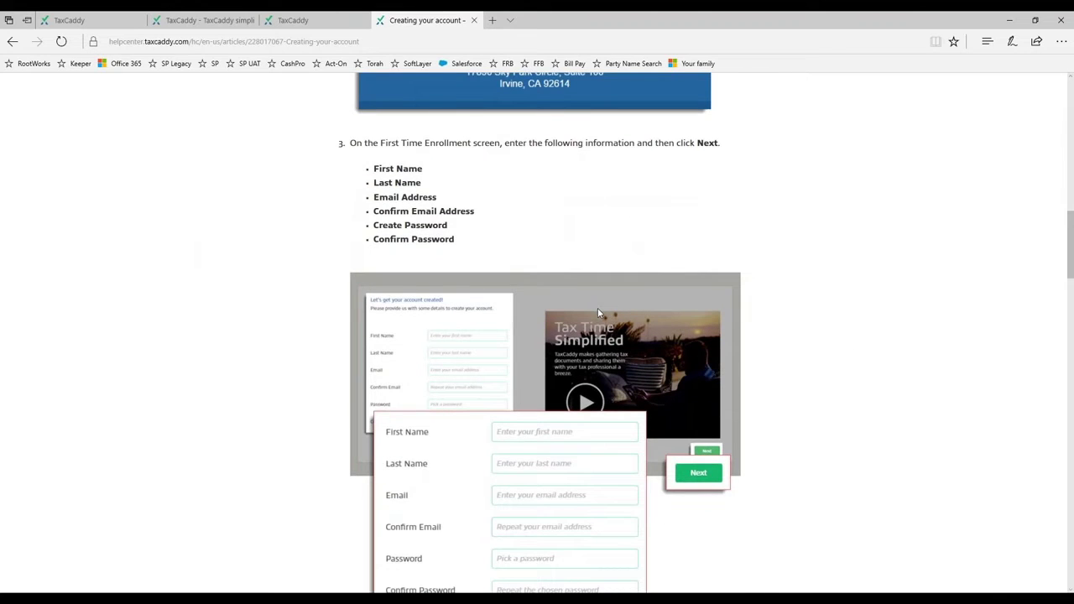
{"action": "scroll", "coordinate": [595, 309], "scroll_direction": "down", "scroll_amount": 8}
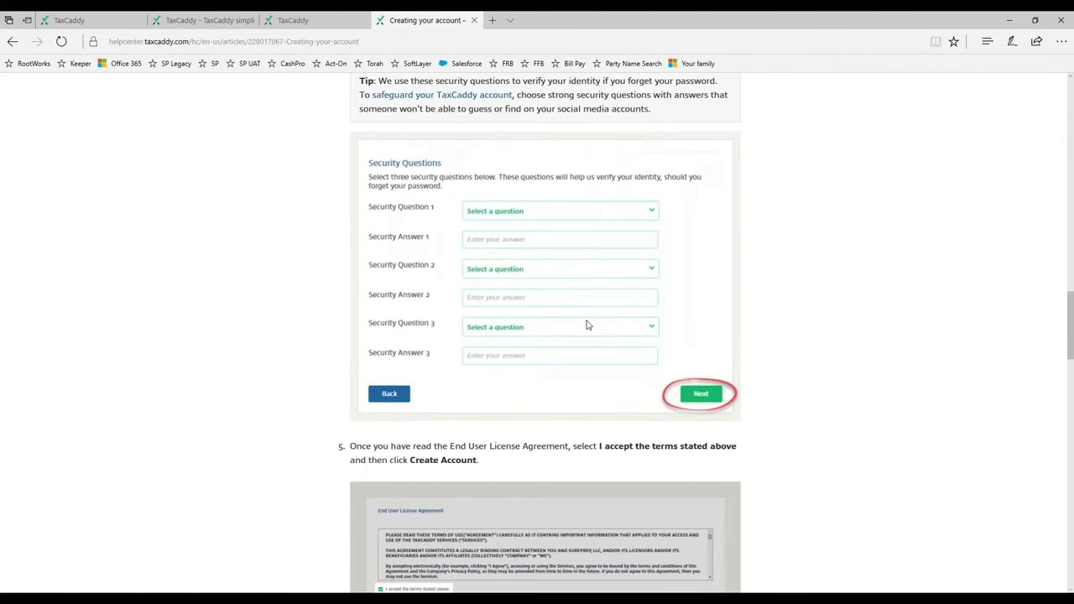
{"action": "scroll", "coordinate": [482, 233], "scroll_direction": "up", "scroll_amount": 2}
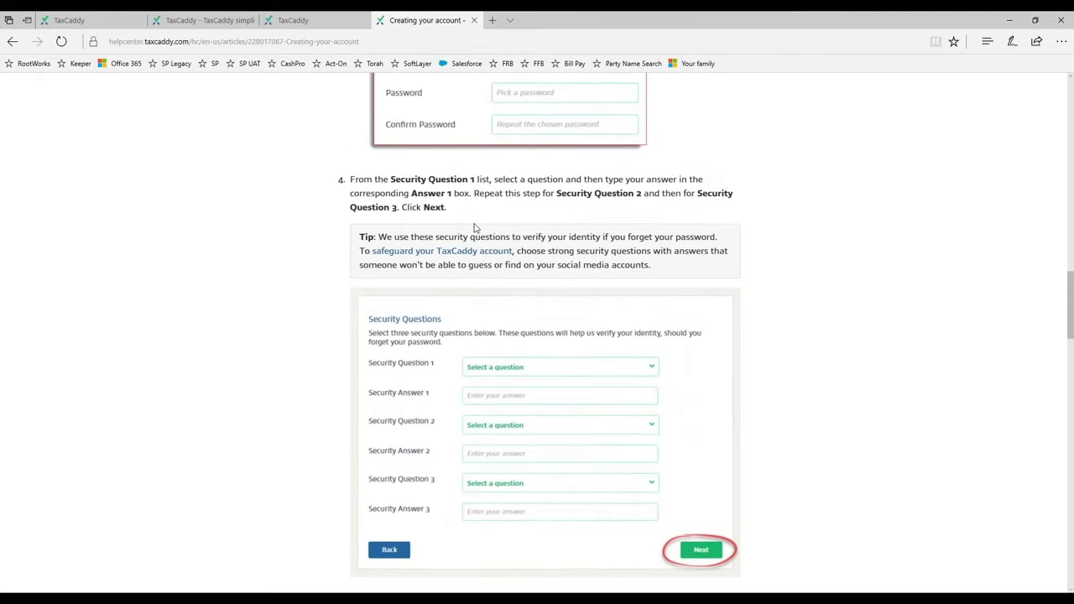
{"action": "scroll", "coordinate": [469, 410], "scroll_direction": "down", "scroll_amount": 5}
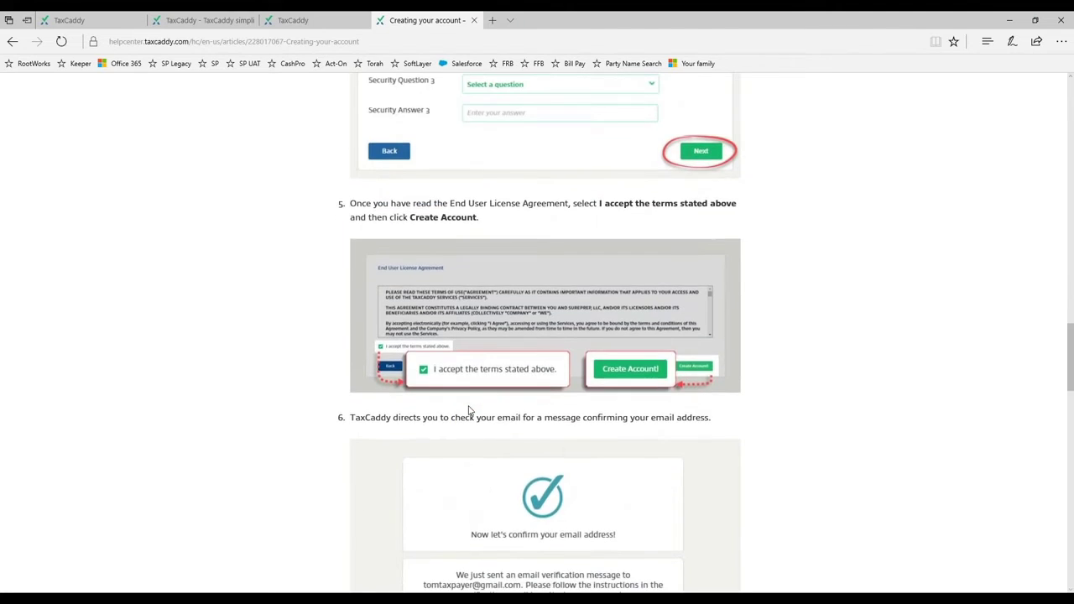
{"action": "scroll", "coordinate": [468, 410], "scroll_direction": "down", "scroll_amount": 10}
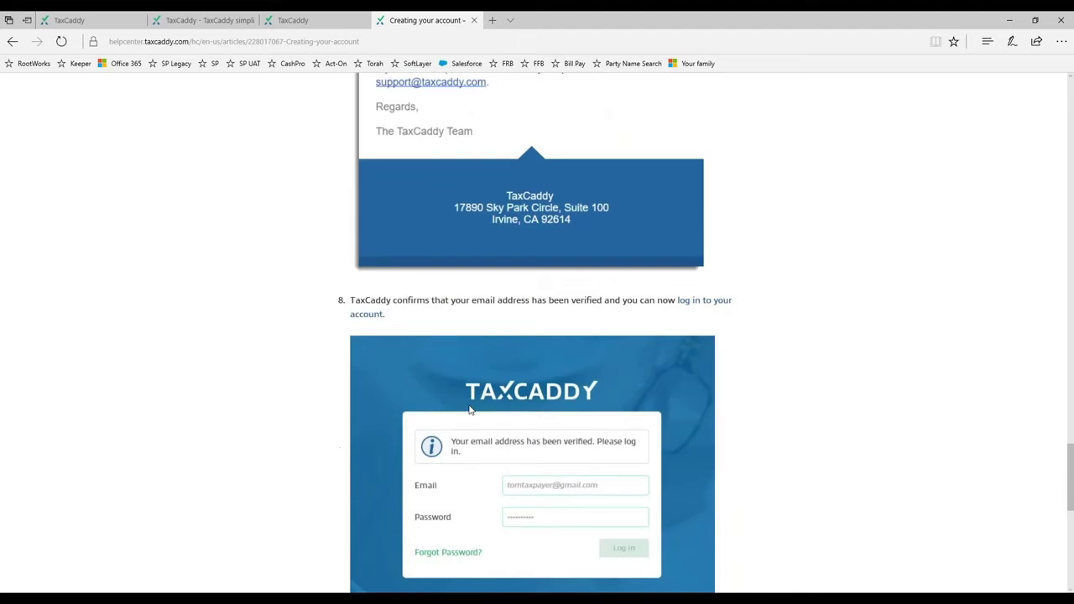
{"action": "scroll", "coordinate": [469, 410], "scroll_direction": "down", "scroll_amount": 7}
{"action": "scroll", "coordinate": [463, 405], "scroll_direction": "up", "scroll_amount": 2}
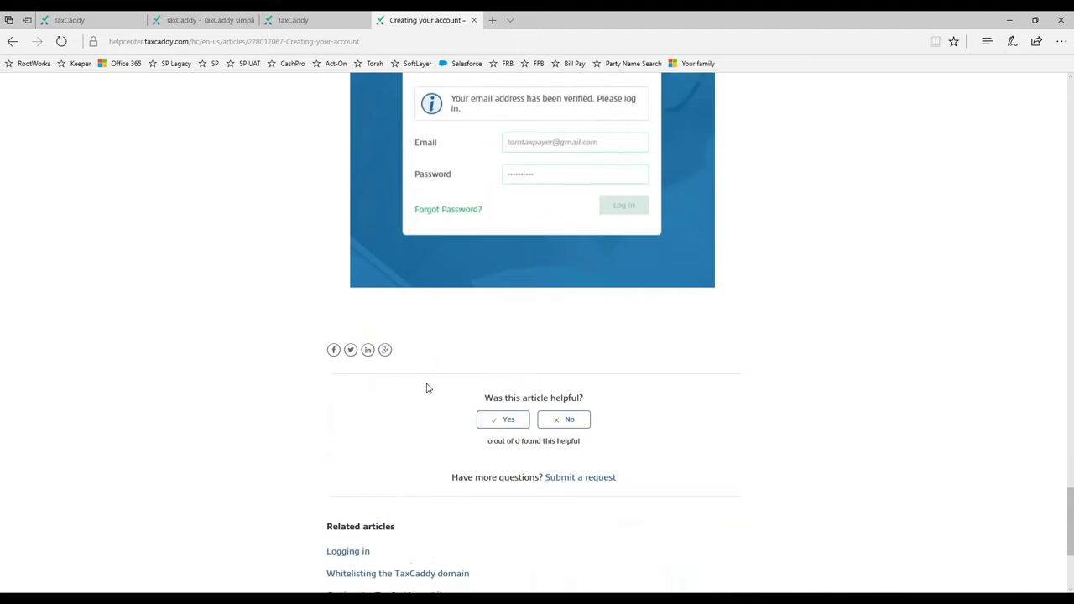
{"action": "scroll", "coordinate": [426, 388], "scroll_direction": "down", "scroll_amount": 3}
{"action": "scroll", "coordinate": [428, 371], "scroll_direction": "up", "scroll_amount": 17}
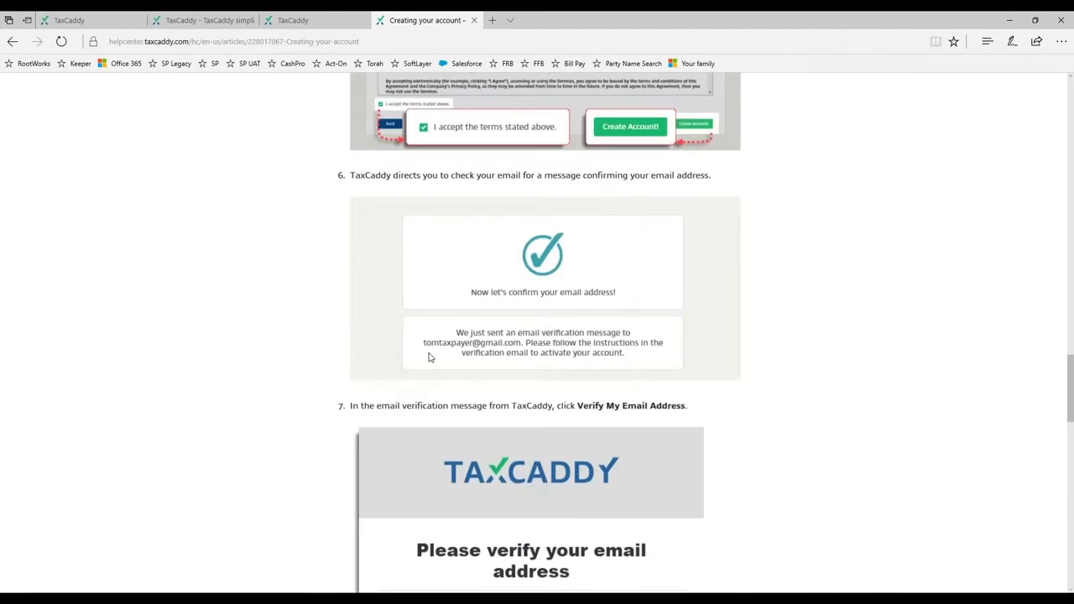
{"action": "scroll", "coordinate": [429, 357], "scroll_direction": "up", "scroll_amount": 5}
{"action": "scroll", "coordinate": [432, 359], "scroll_direction": "down", "scroll_amount": 12}
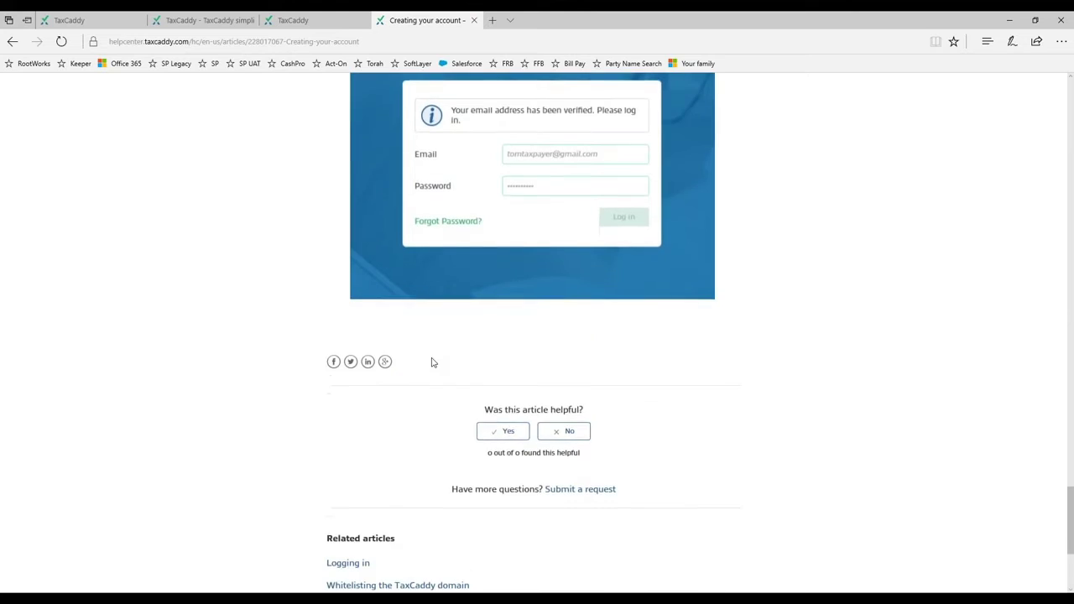
{"action": "scroll", "coordinate": [402, 436], "scroll_direction": "down", "scroll_amount": 1}
Step: Open the related article "Logging in" and skim its instructions through to the end
{"action": "left_click", "coordinate": [352, 487]}
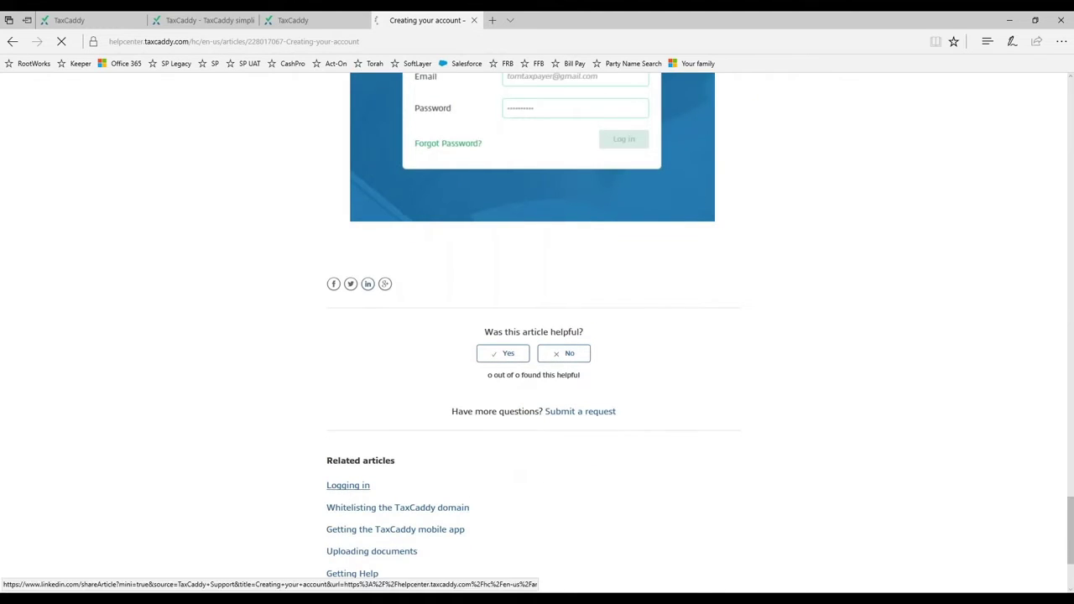
{"action": "scroll", "coordinate": [366, 302], "scroll_direction": "down", "scroll_amount": 5}
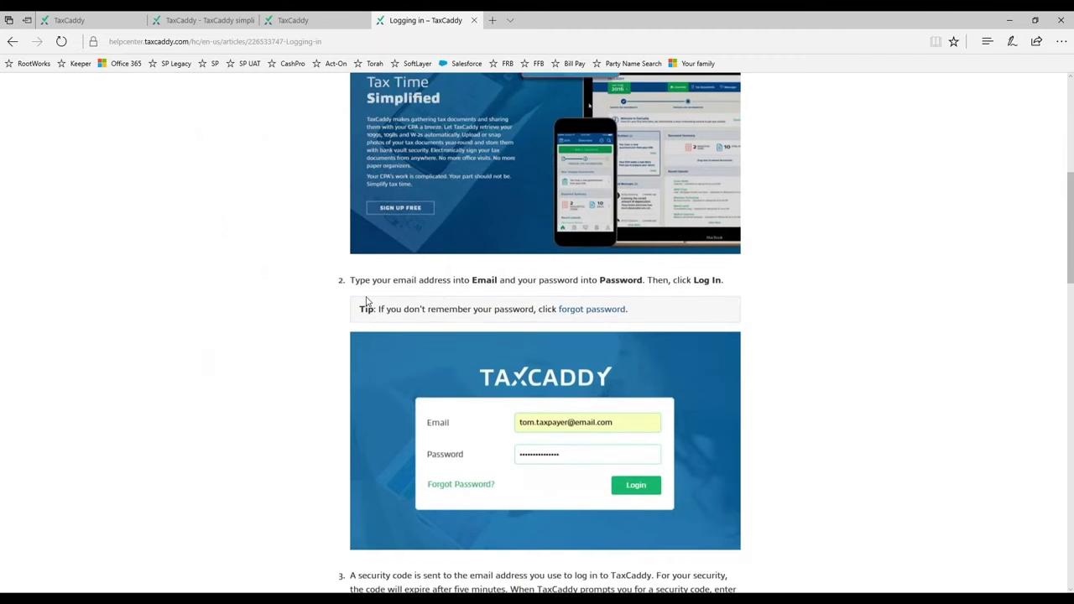
{"action": "scroll", "coordinate": [366, 302], "scroll_direction": "down", "scroll_amount": 15}
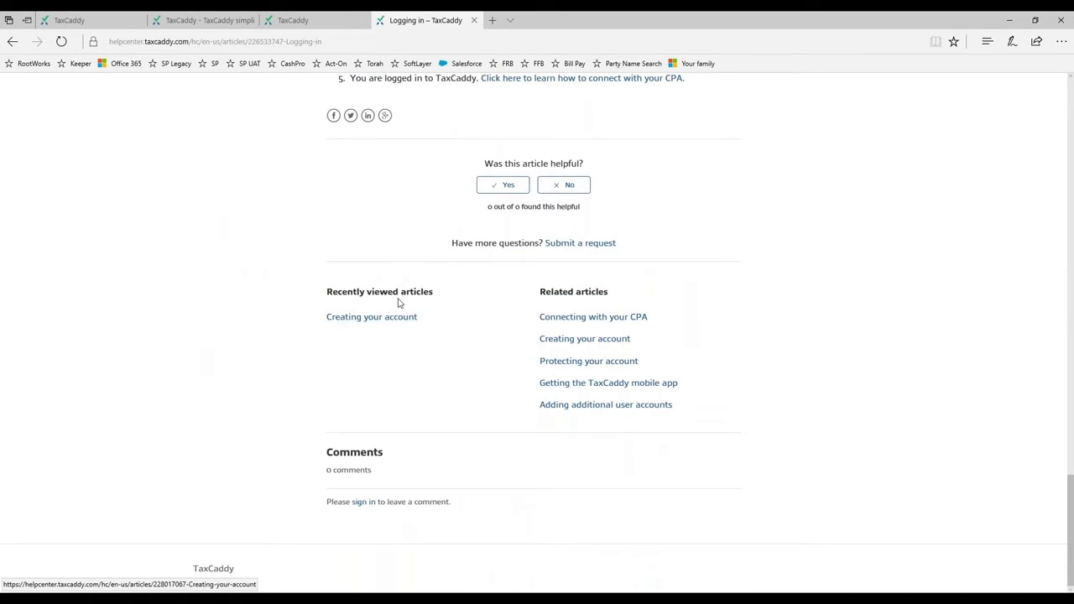
Step: Open the related article "Connecting with your CPA" and read its instructions through accepting the connection request
{"action": "left_click", "coordinate": [565, 318]}
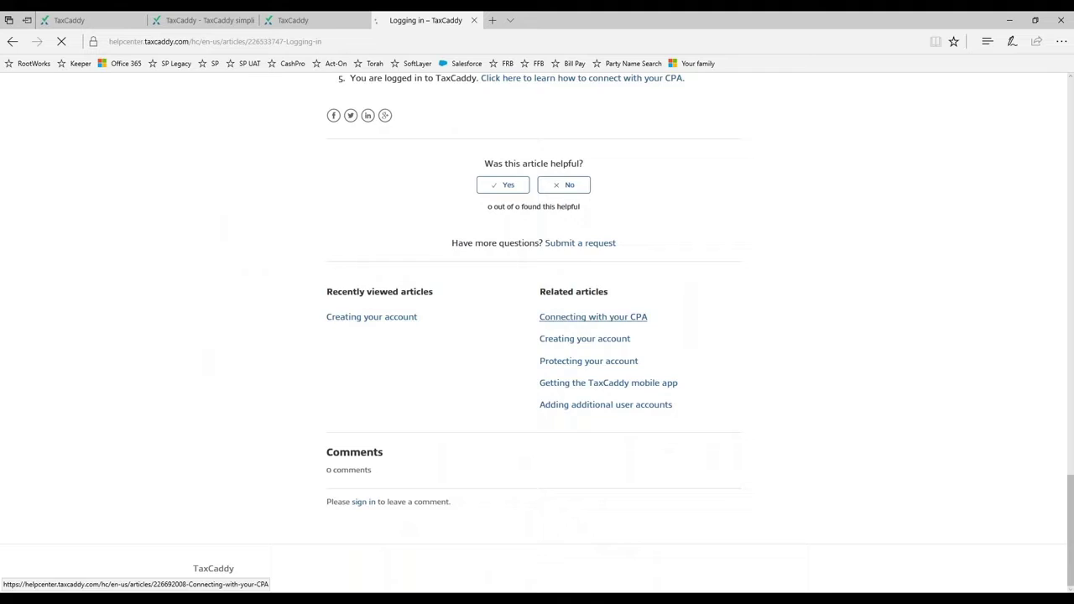
{"action": "scroll", "coordinate": [188, 275], "scroll_direction": "down", "scroll_amount": 5}
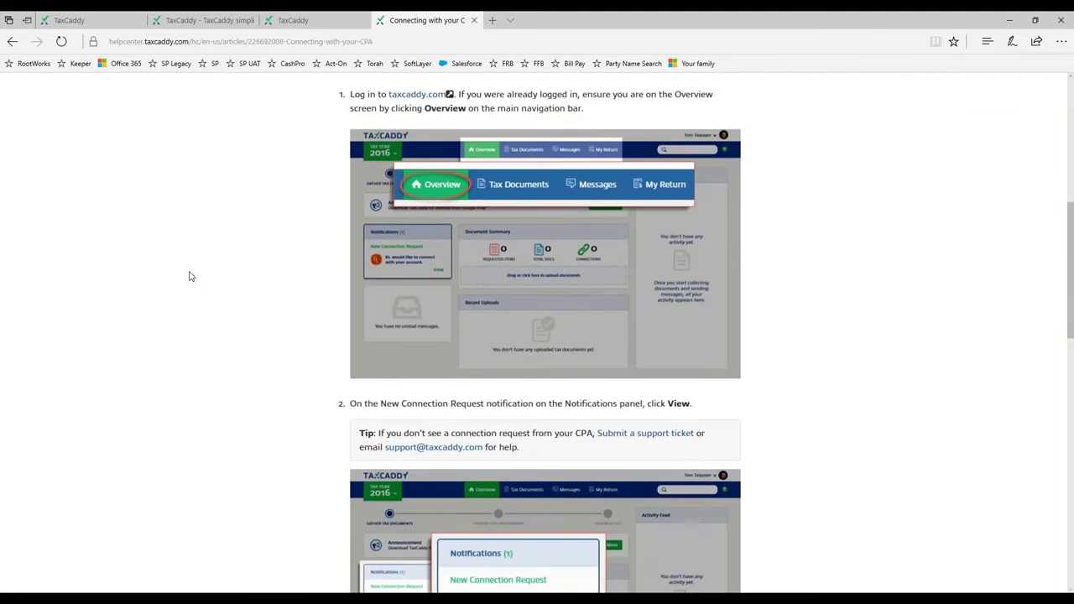
{"action": "scroll", "coordinate": [190, 276], "scroll_direction": "down", "scroll_amount": 1}
{"action": "scroll", "coordinate": [190, 276], "scroll_direction": "down", "scroll_amount": 4}
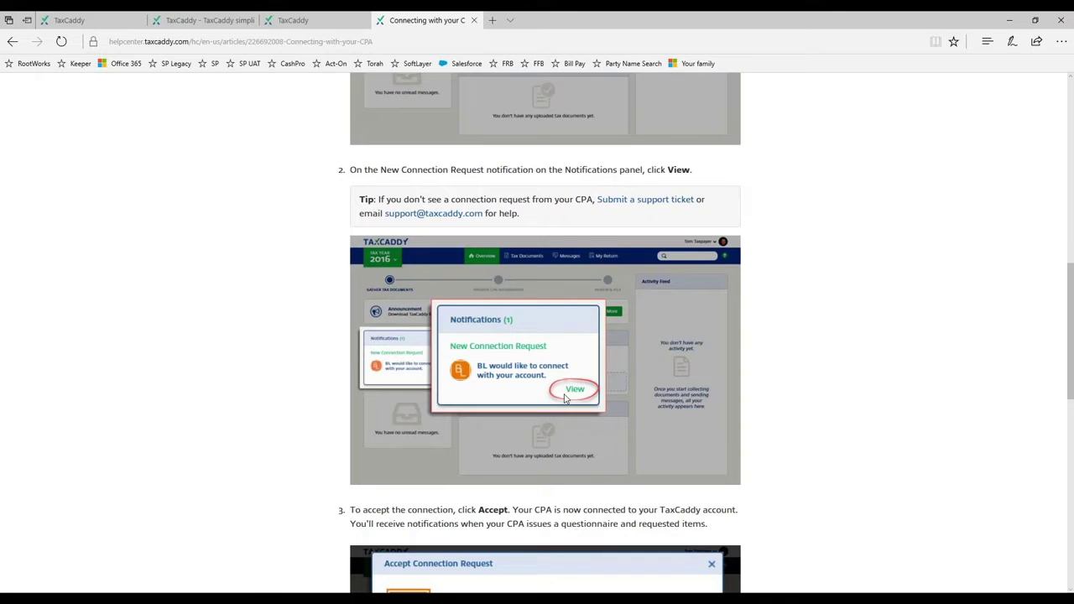
{"action": "scroll", "coordinate": [575, 398], "scroll_direction": "down", "scroll_amount": 1}
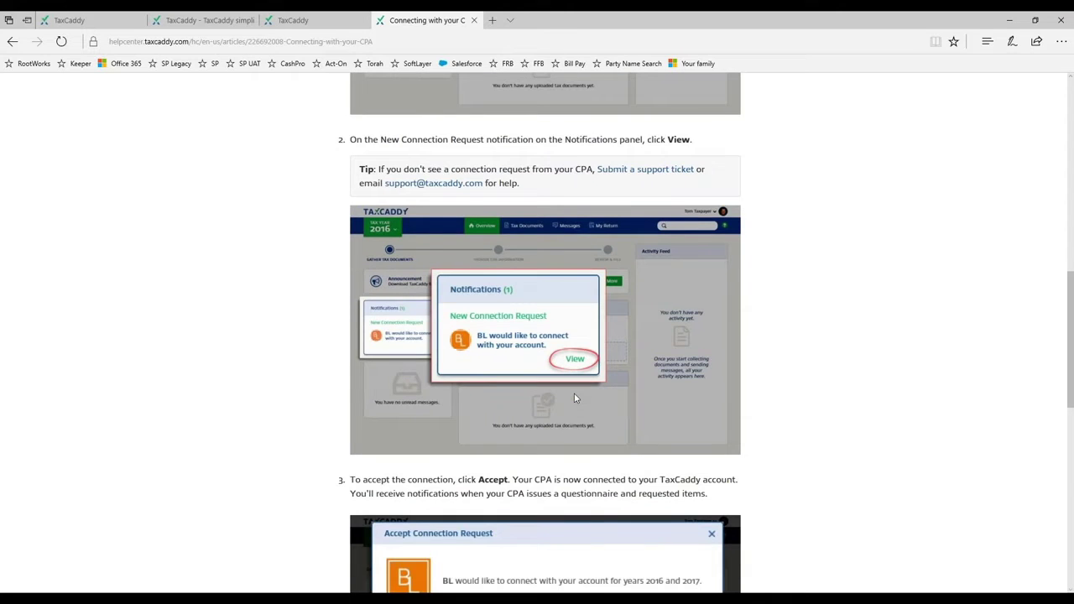
{"action": "scroll", "coordinate": [575, 398], "scroll_direction": "down", "scroll_amount": 3}
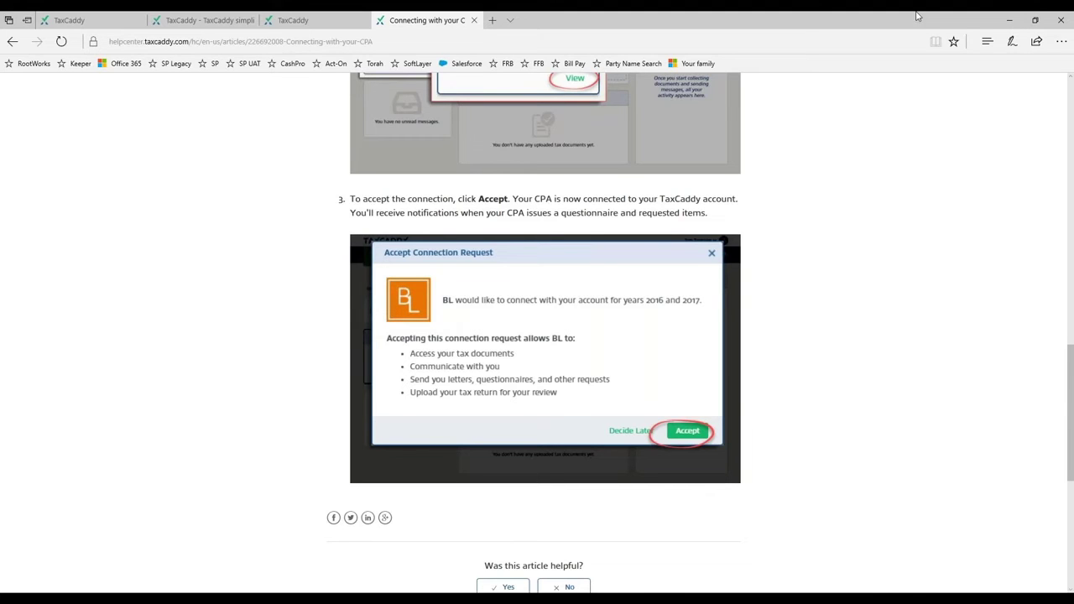
Step: Return to the "Logging in" article and examine its step on inviting a spouse or additional user
{"action": "left_click", "coordinate": [294, 20]}
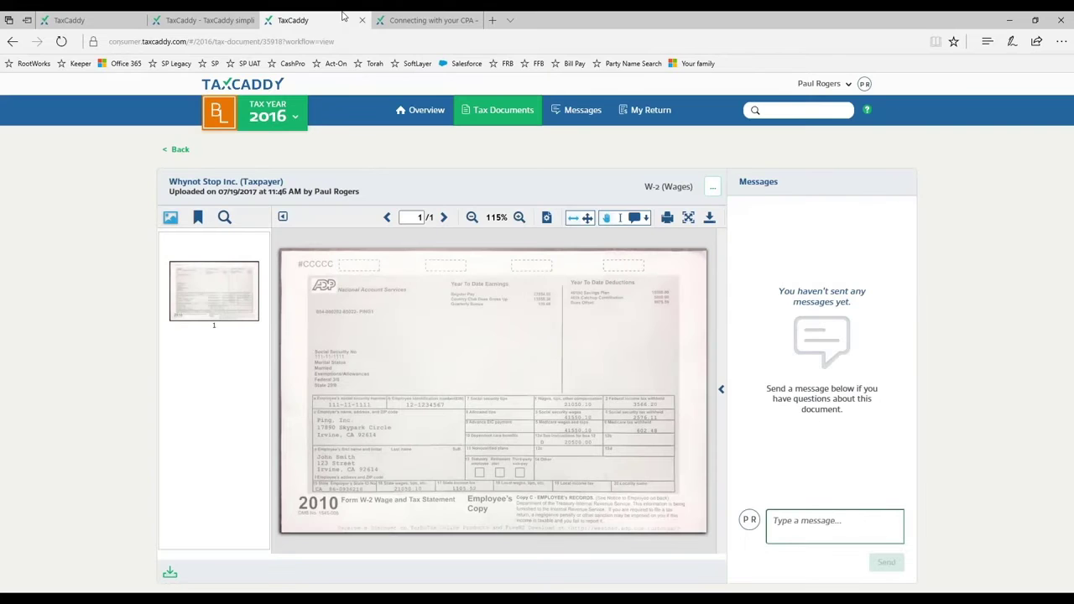
{"action": "left_click", "coordinate": [425, 20]}
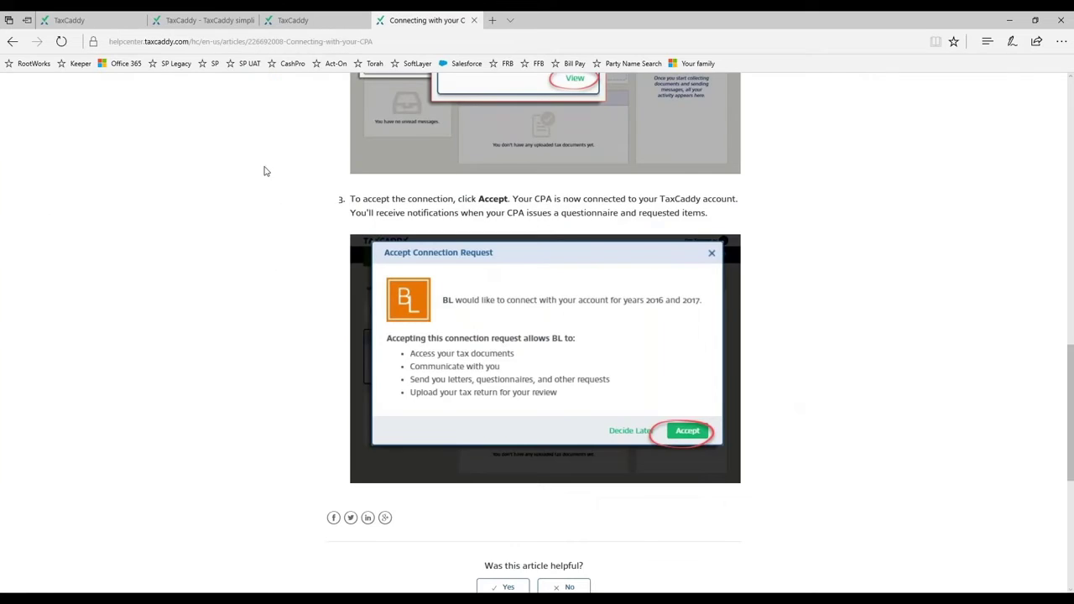
{"action": "scroll", "coordinate": [274, 174], "scroll_direction": "up", "scroll_amount": 10}
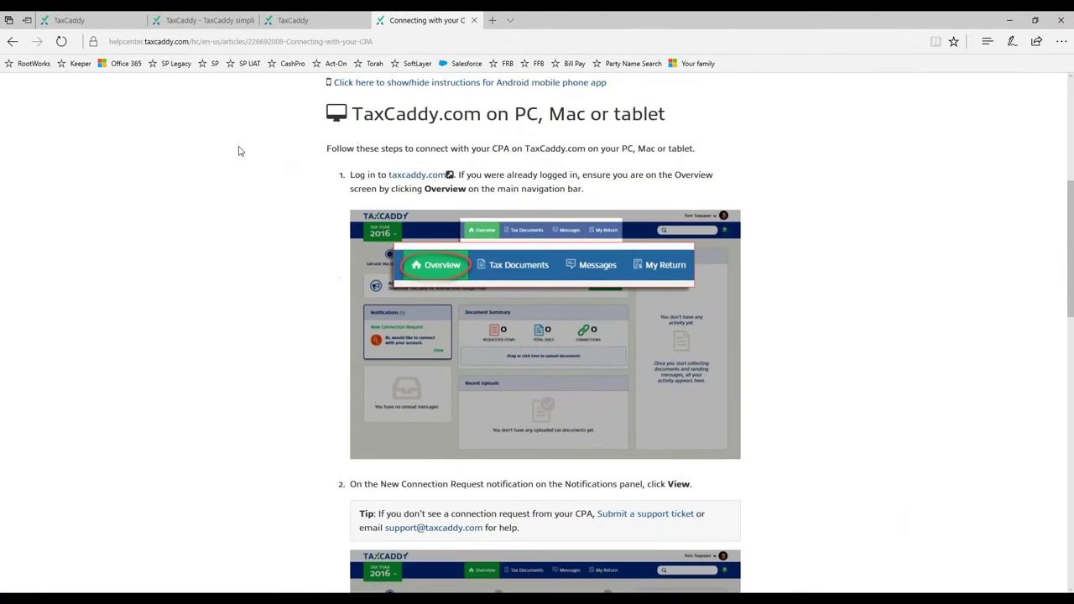
{"action": "left_click", "coordinate": [10, 41]}
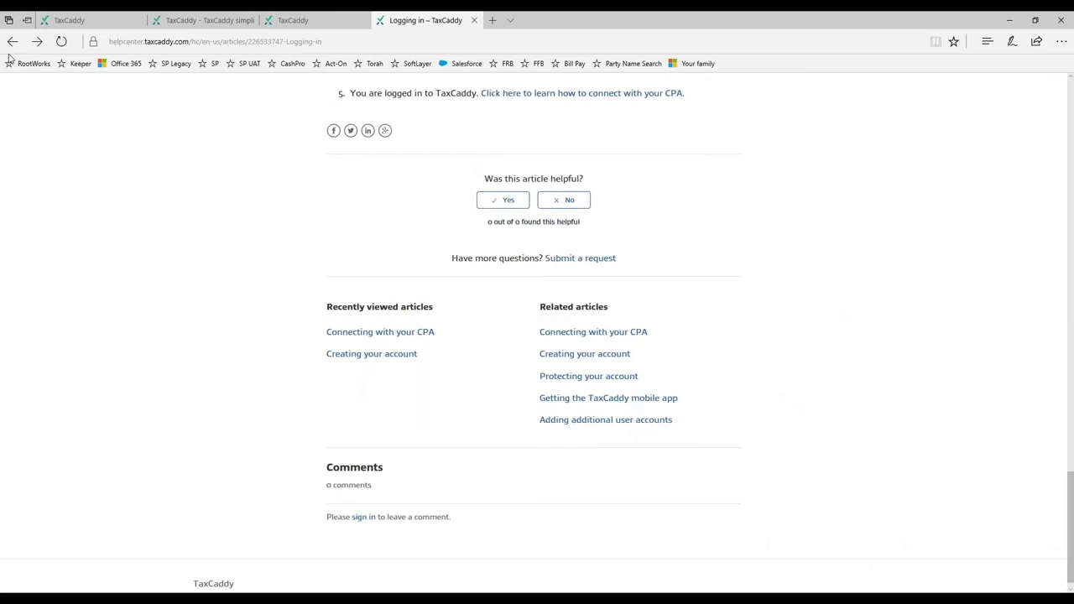
{"action": "scroll", "coordinate": [132, 246], "scroll_direction": "up", "scroll_amount": 5}
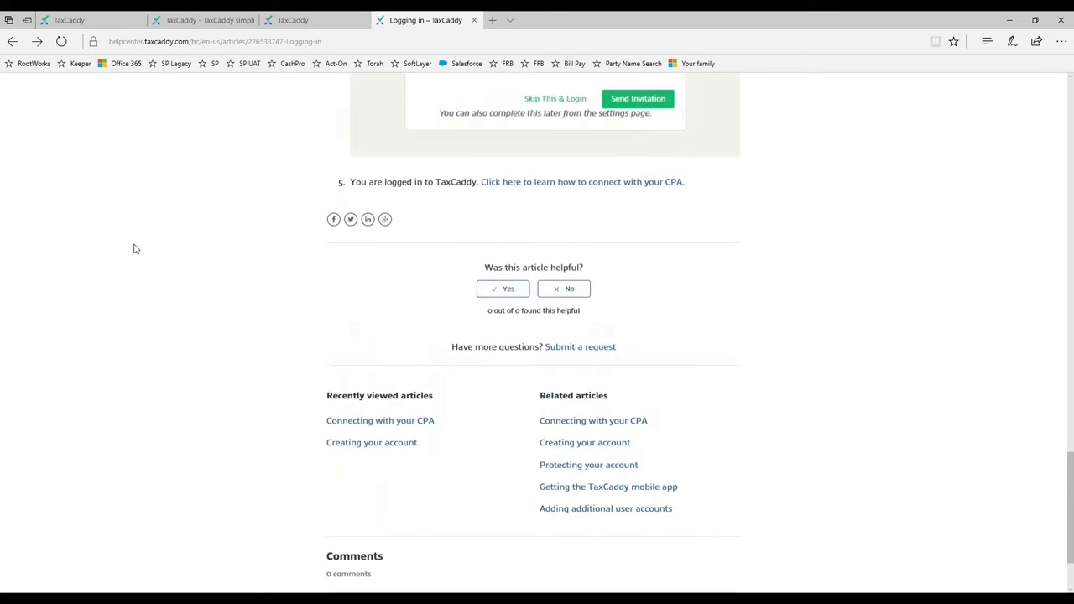
{"action": "scroll", "coordinate": [134, 248], "scroll_direction": "up", "scroll_amount": 1}
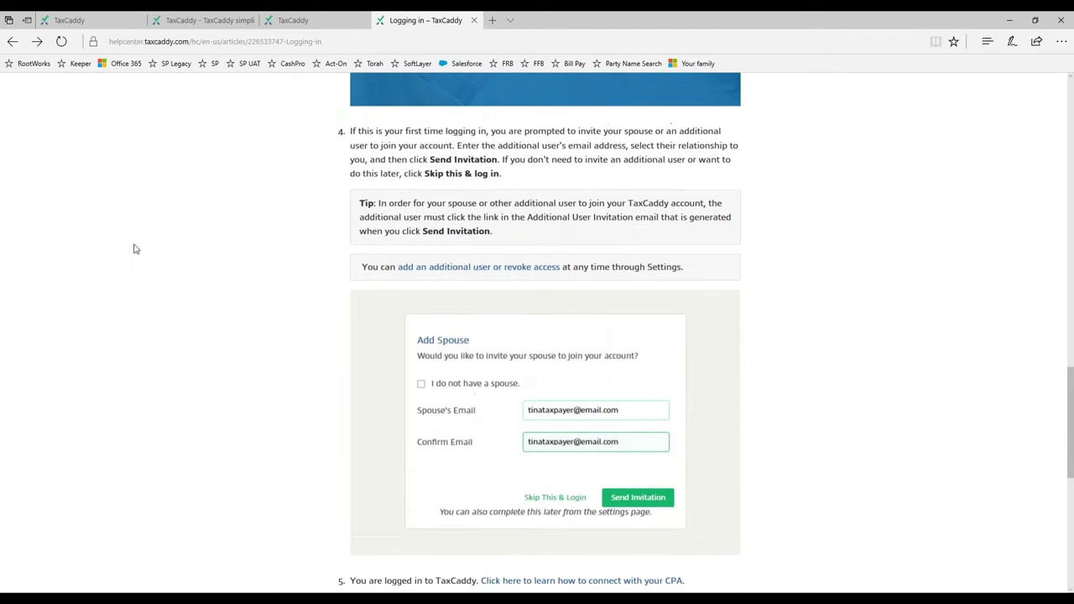
{"action": "scroll", "coordinate": [134, 248], "scroll_direction": "up", "scroll_amount": 5}
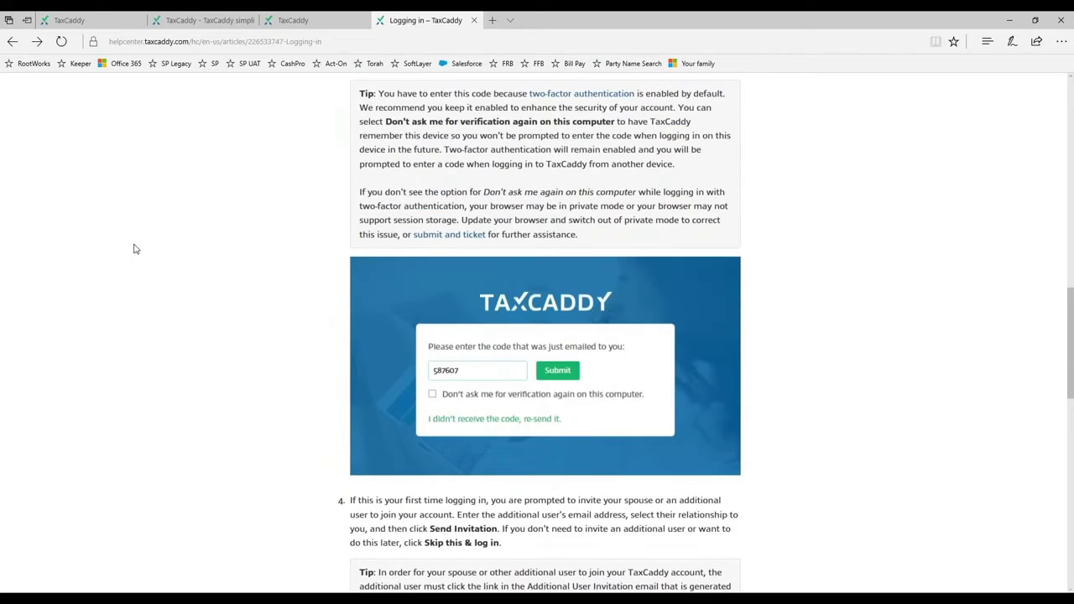
{"action": "scroll", "coordinate": [177, 302], "scroll_direction": "down", "scroll_amount": 1}
{"action": "scroll", "coordinate": [177, 303], "scroll_direction": "down", "scroll_amount": 3}
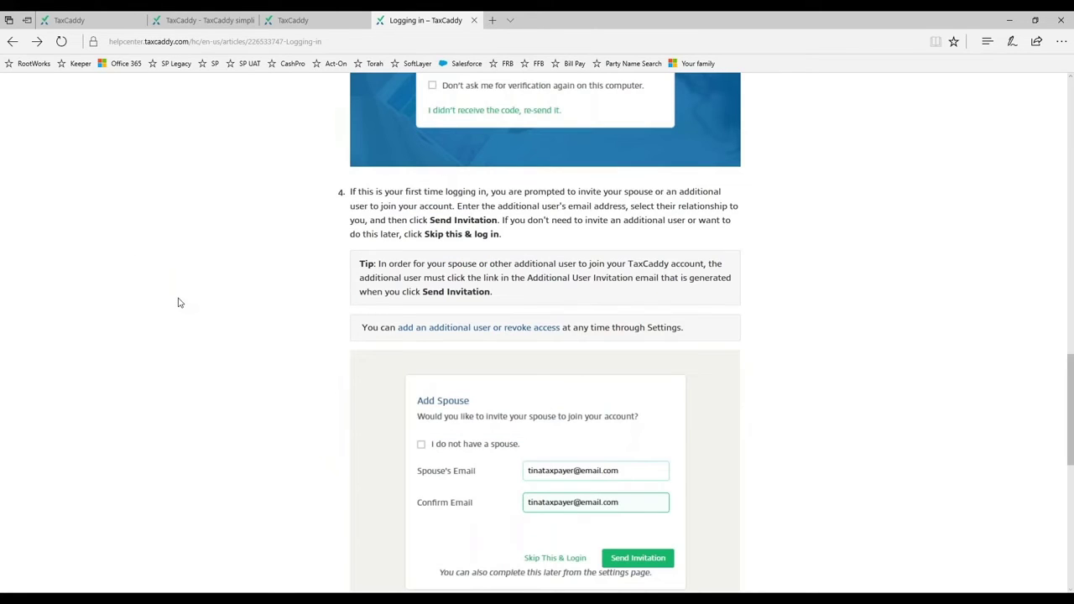
{"action": "scroll", "coordinate": [178, 303], "scroll_direction": "down", "scroll_amount": 2}
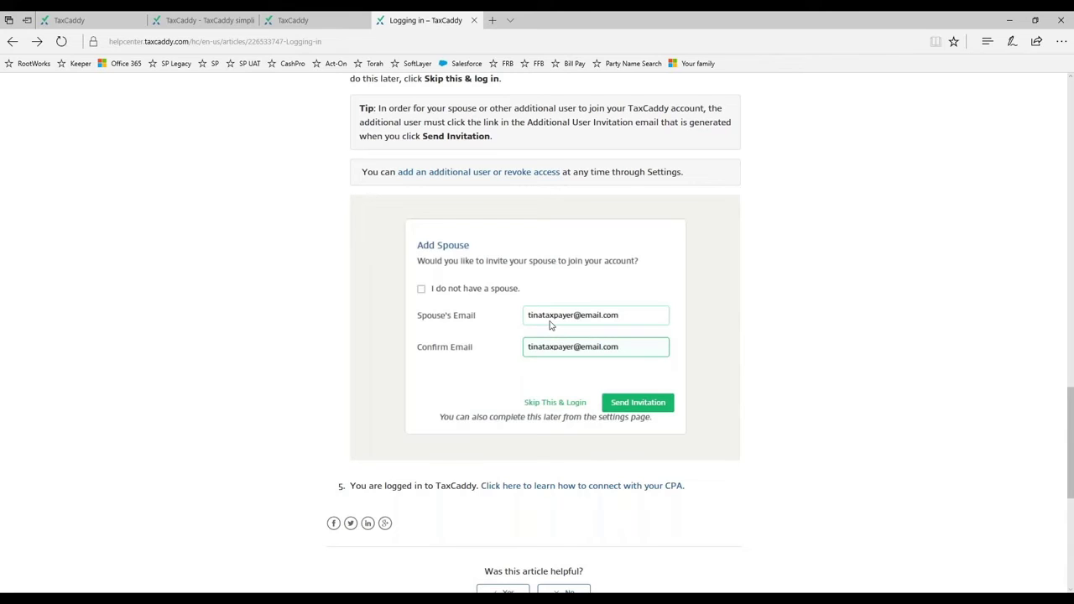
Step: Open the additional user form in the TaxCaddy account settings and set the user's relationship to Other
{"action": "left_click", "coordinate": [339, 16]}
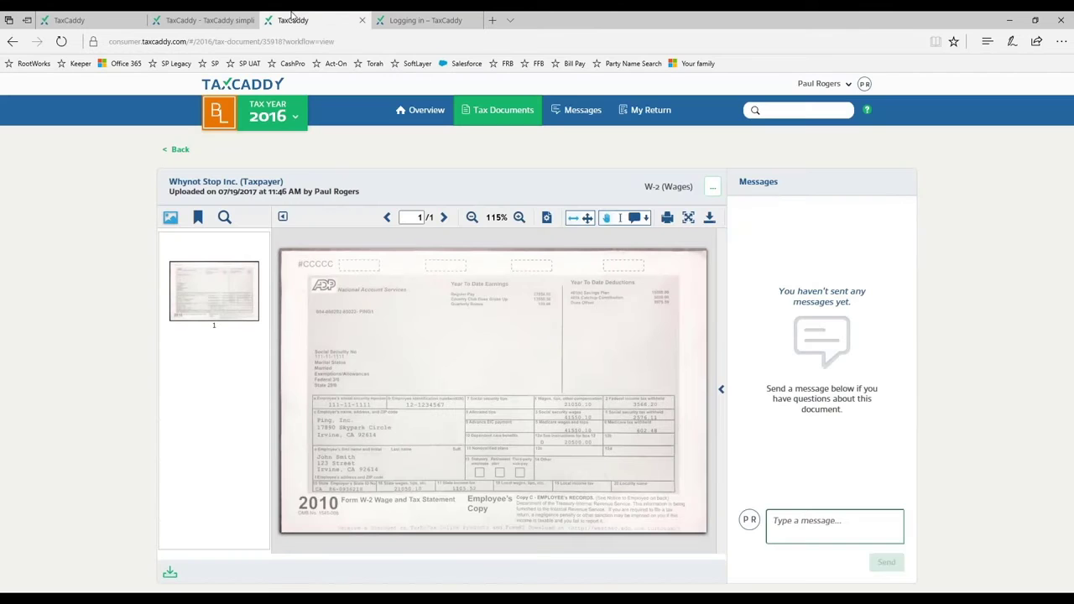
{"action": "left_click", "coordinate": [836, 87]}
{"action": "left_click", "coordinate": [797, 101]}
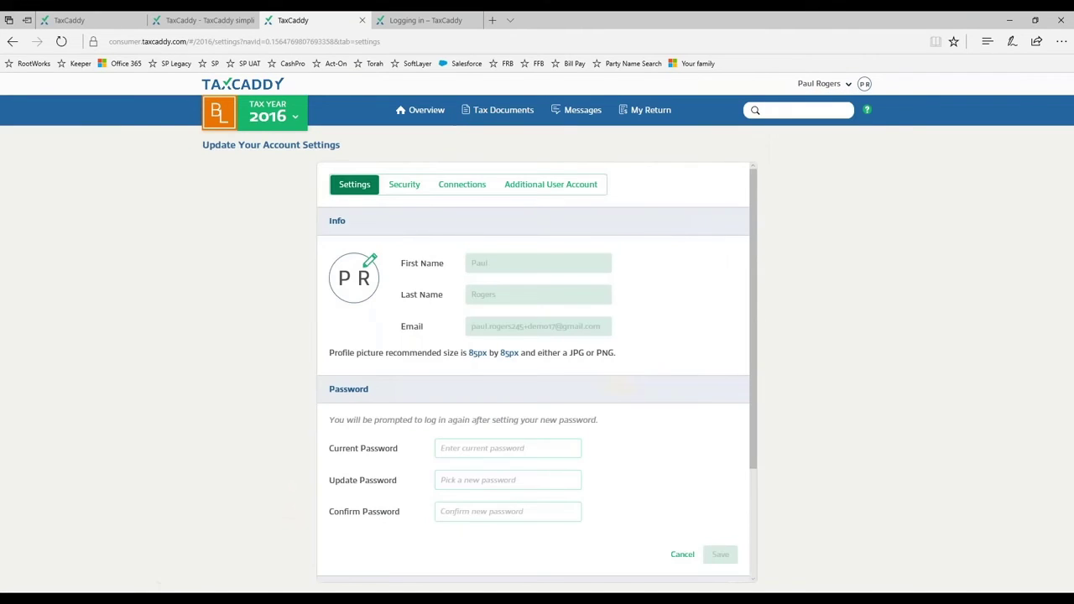
{"action": "left_click", "coordinate": [552, 188]}
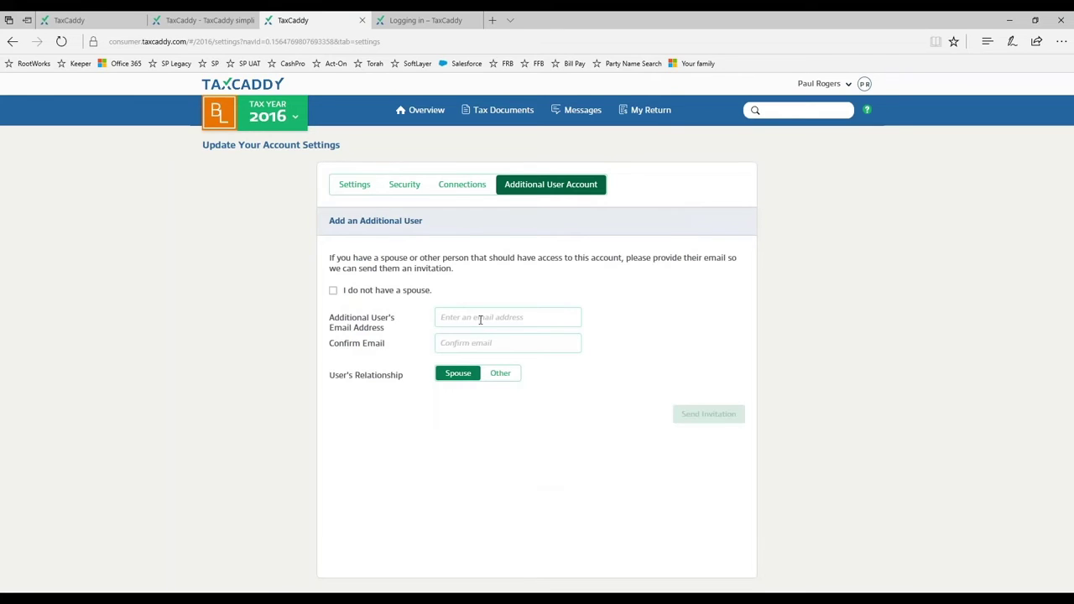
{"action": "left_click", "coordinate": [495, 375]}
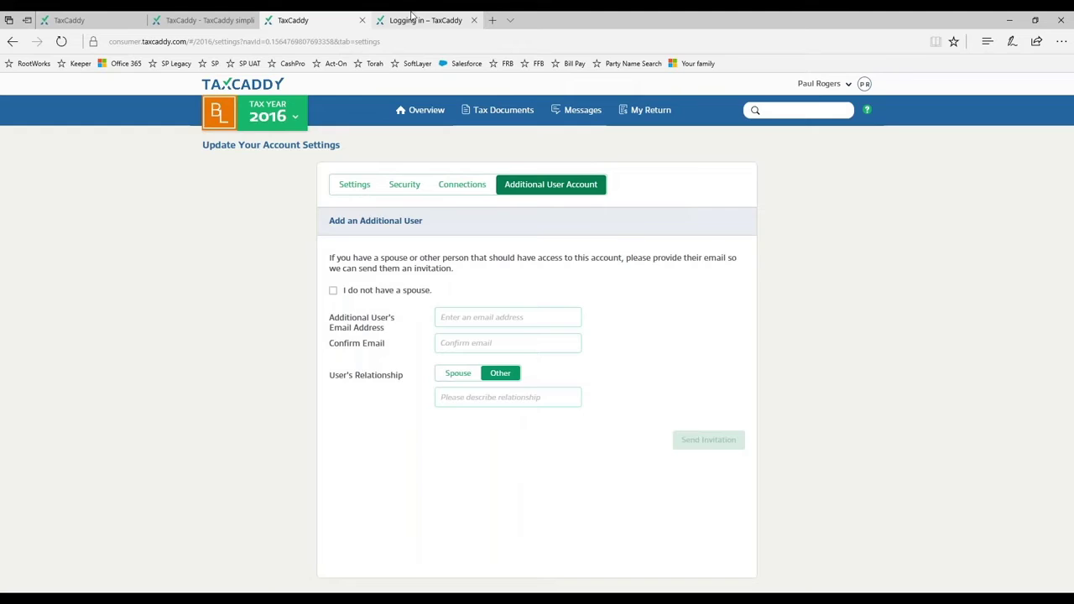
Step: Go back to the client portal's overview and open its connections to start adding a financial institution account
{"action": "left_click", "coordinate": [435, 20]}
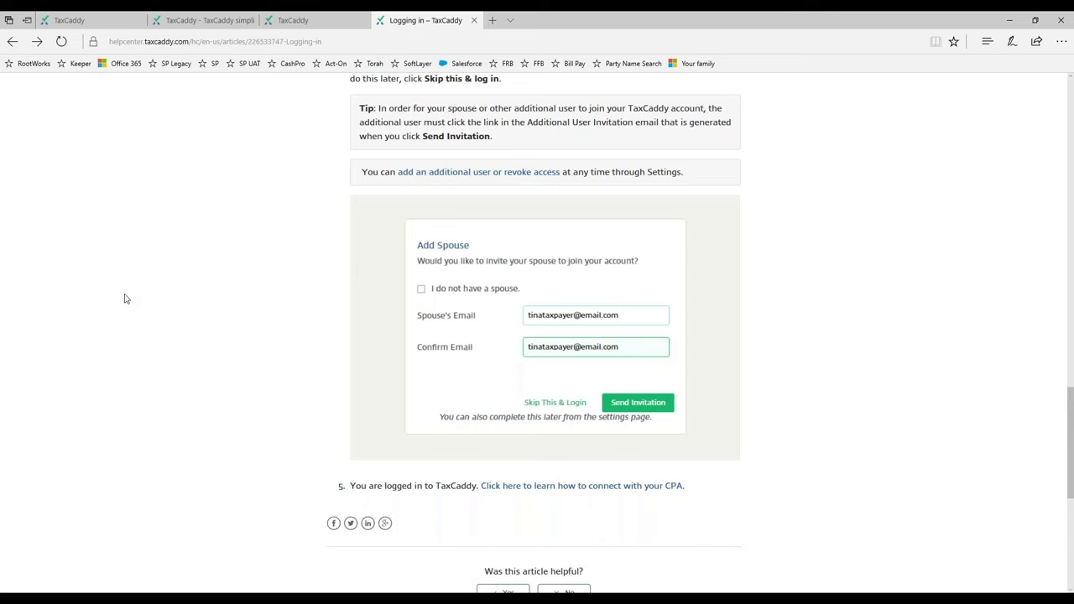
{"action": "left_click", "coordinate": [308, 24]}
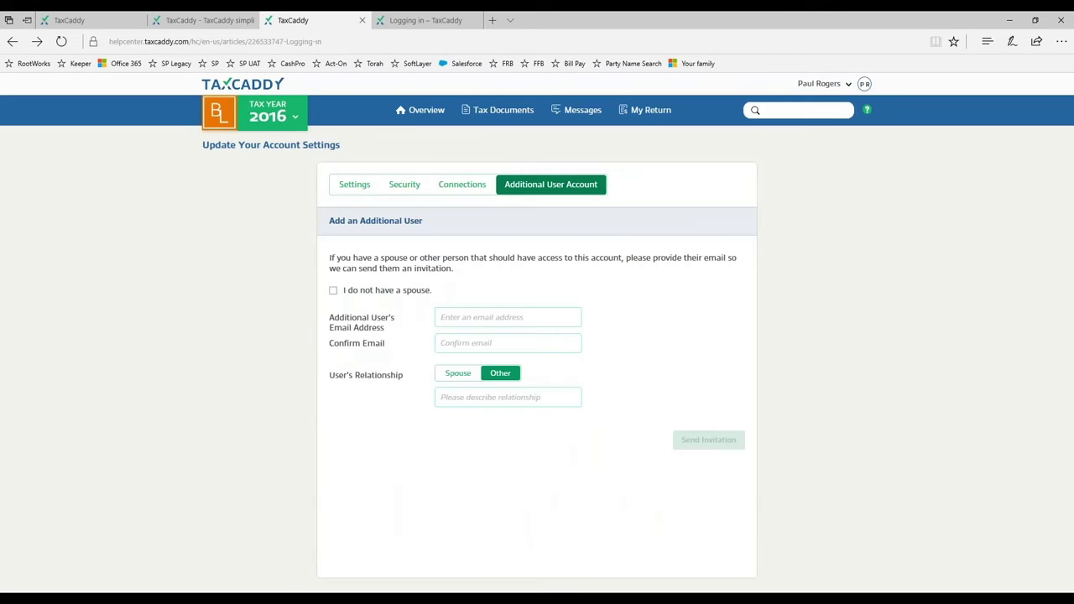
{"action": "left_click", "coordinate": [407, 113]}
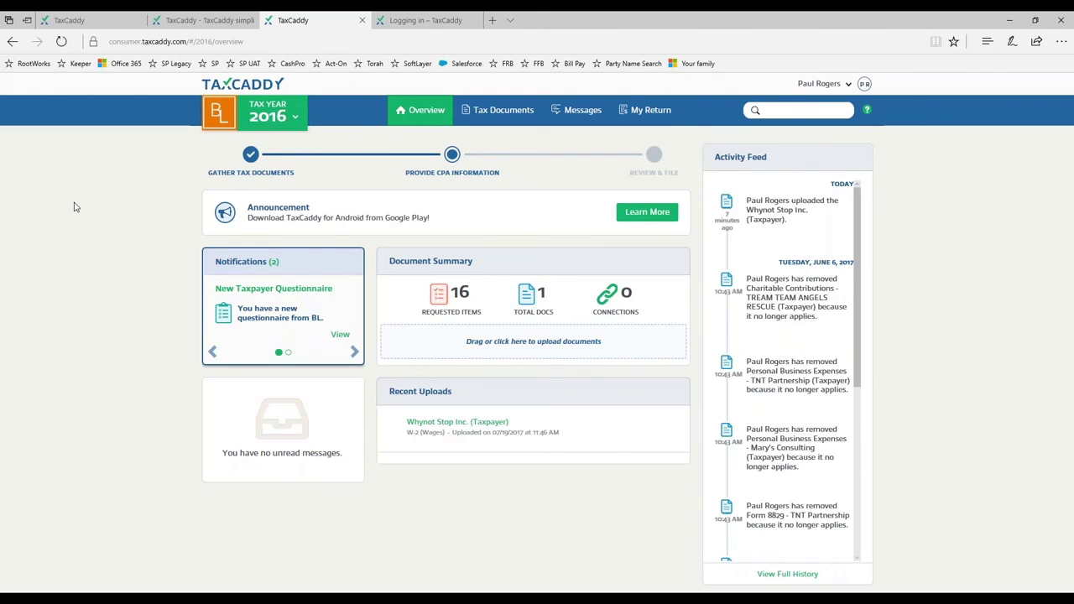
{"action": "left_click", "coordinate": [617, 307]}
{"action": "left_click", "coordinate": [715, 231]}
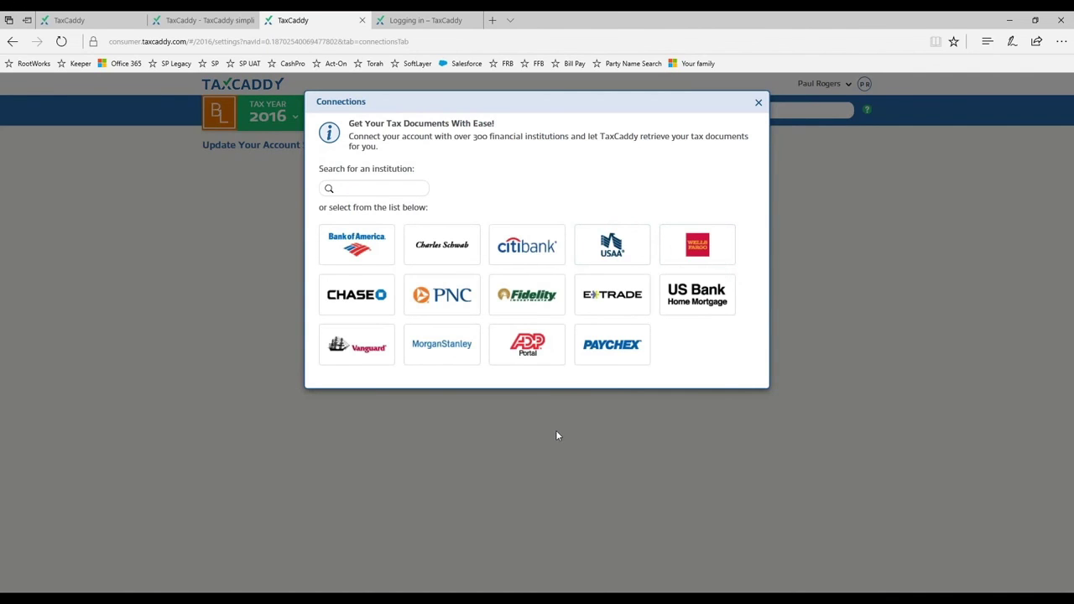
Step: View the Wells Fargo login form and return to the list of institutions
{"action": "left_click", "coordinate": [385, 190]}
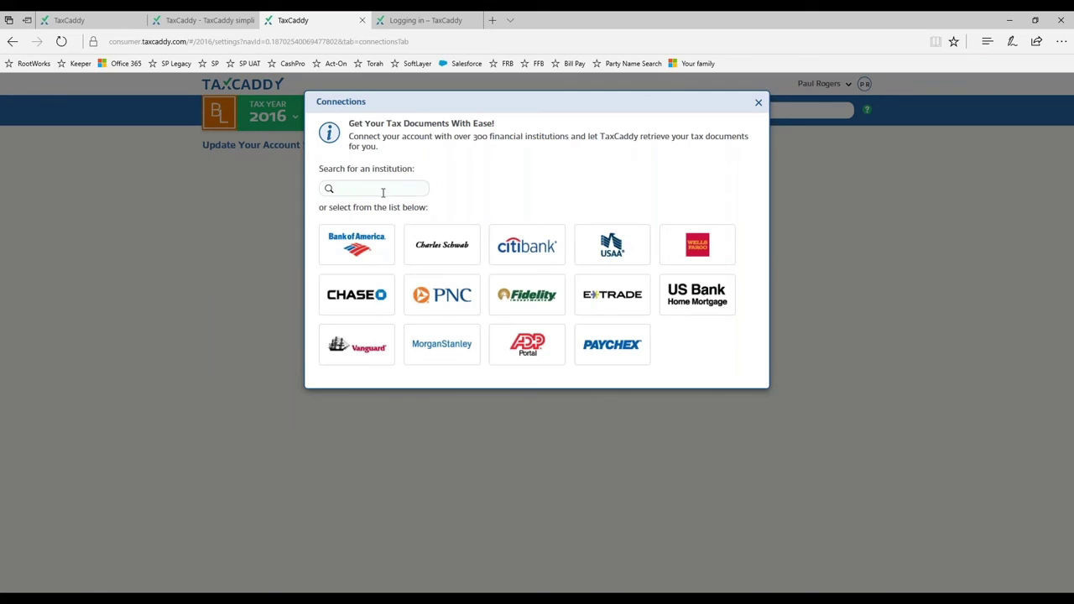
{"action": "left_click", "coordinate": [714, 259]}
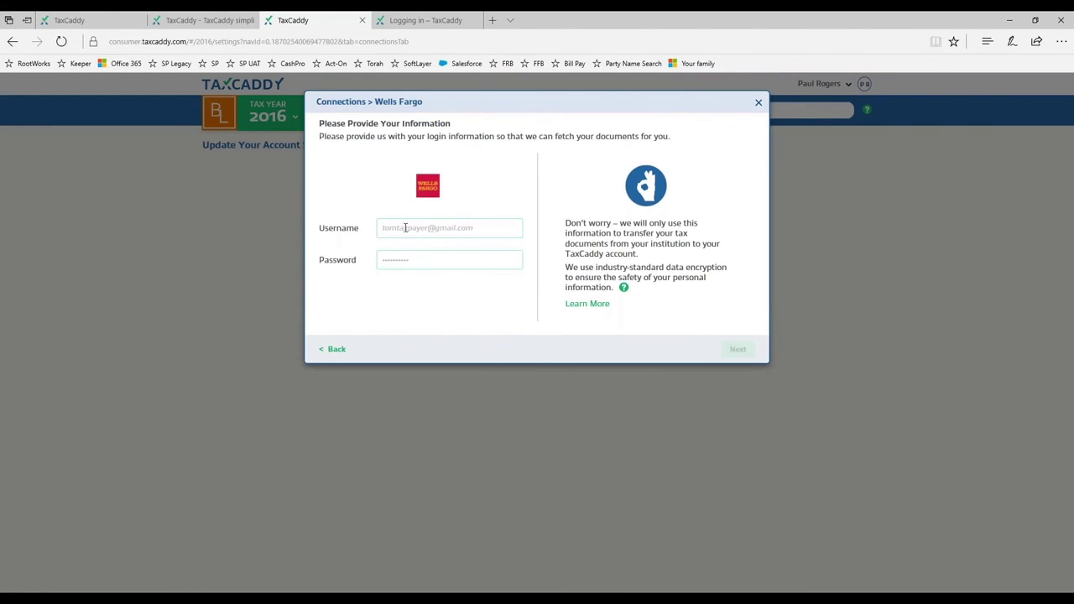
{"action": "left_click", "coordinate": [338, 364]}
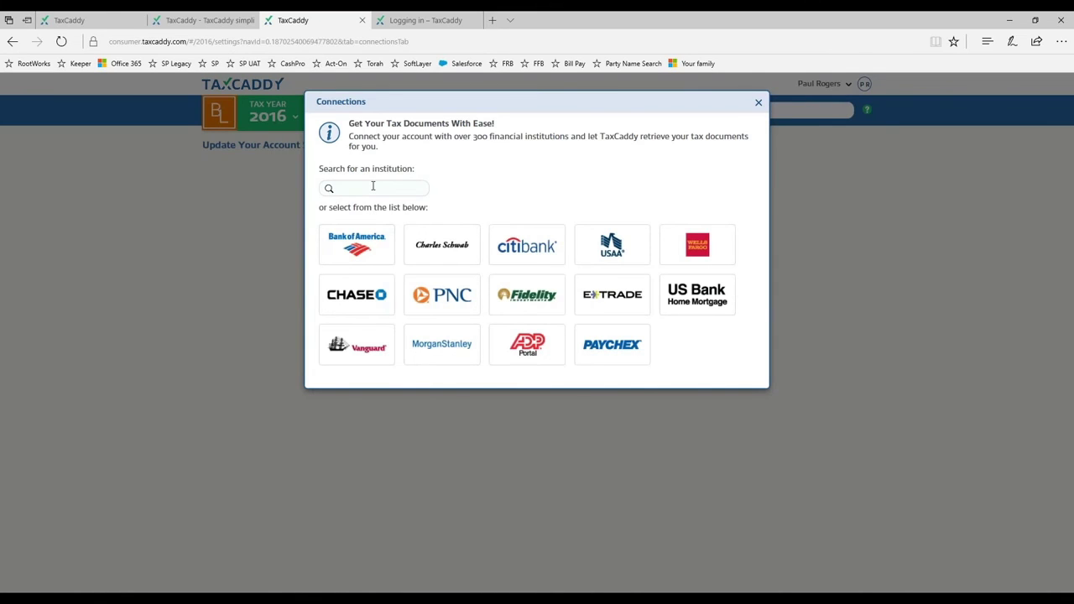
Step: Search the institutions for "adp", then clear the search to restore the full list
{"action": "left_click", "coordinate": [373, 186]}
{"action": "type", "text": "adp"}
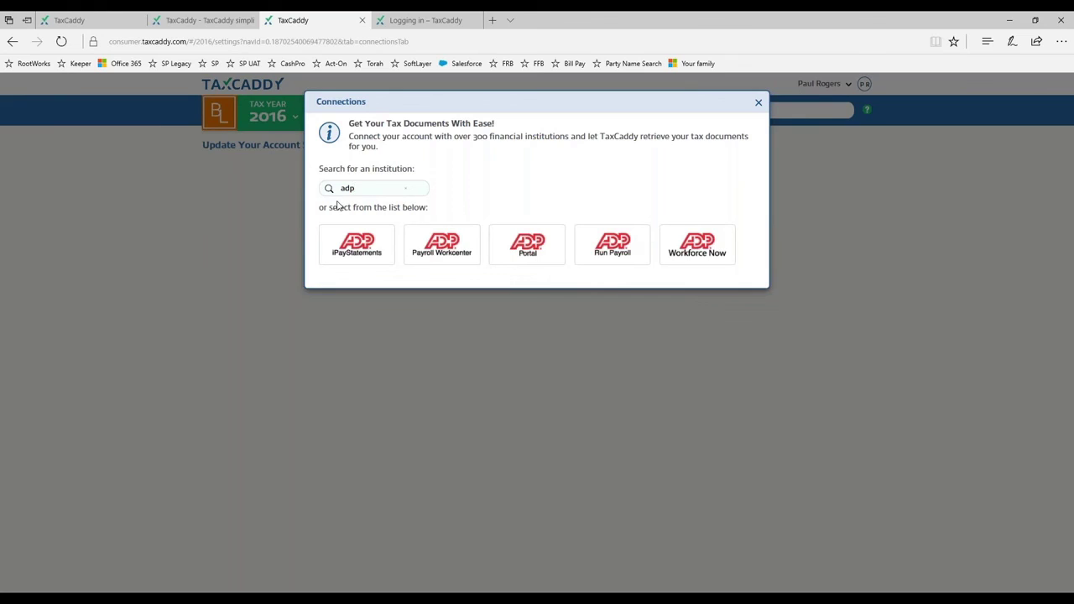
{"action": "key", "text": "BackSpace"}
{"action": "key", "text": "BackSpace"}
{"action": "key", "text": "BackSpace"}
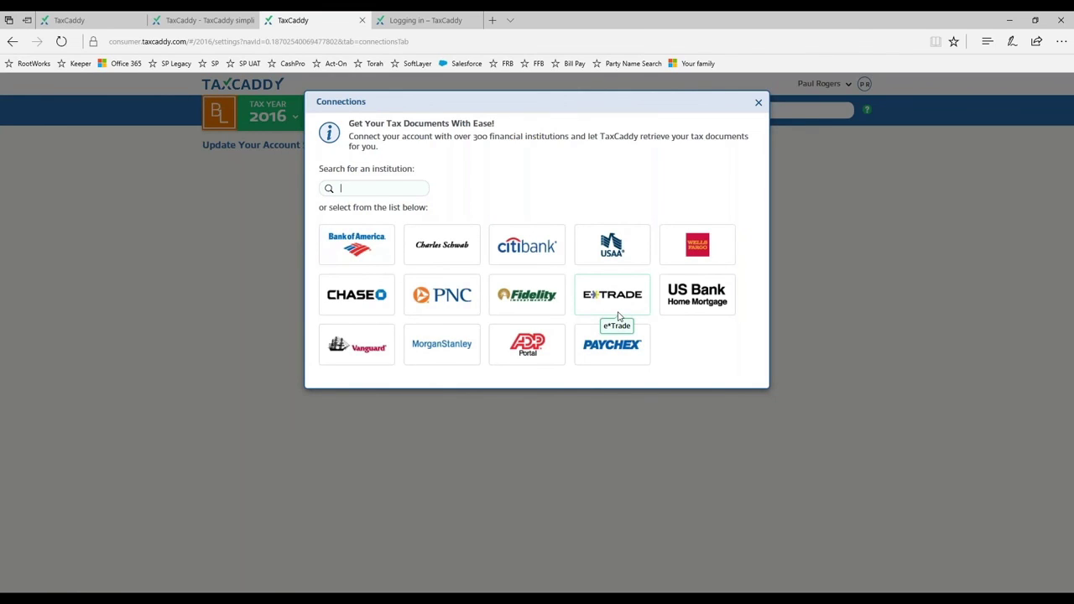
Step: View the Bank of America login form and leave it without entering credentials
{"action": "left_click", "coordinate": [385, 257]}
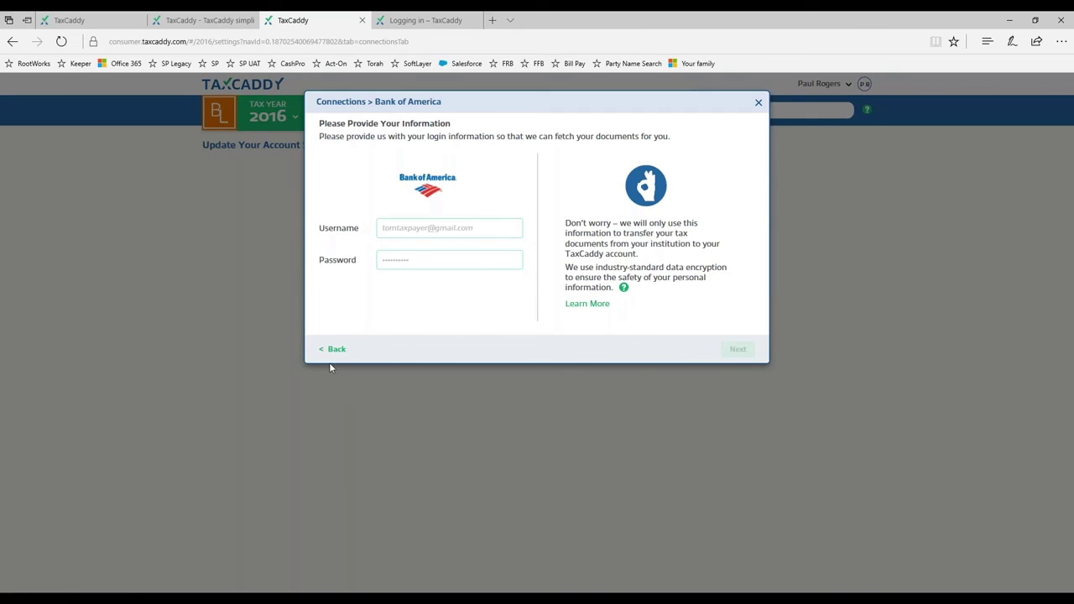
{"action": "left_click", "coordinate": [339, 348]}
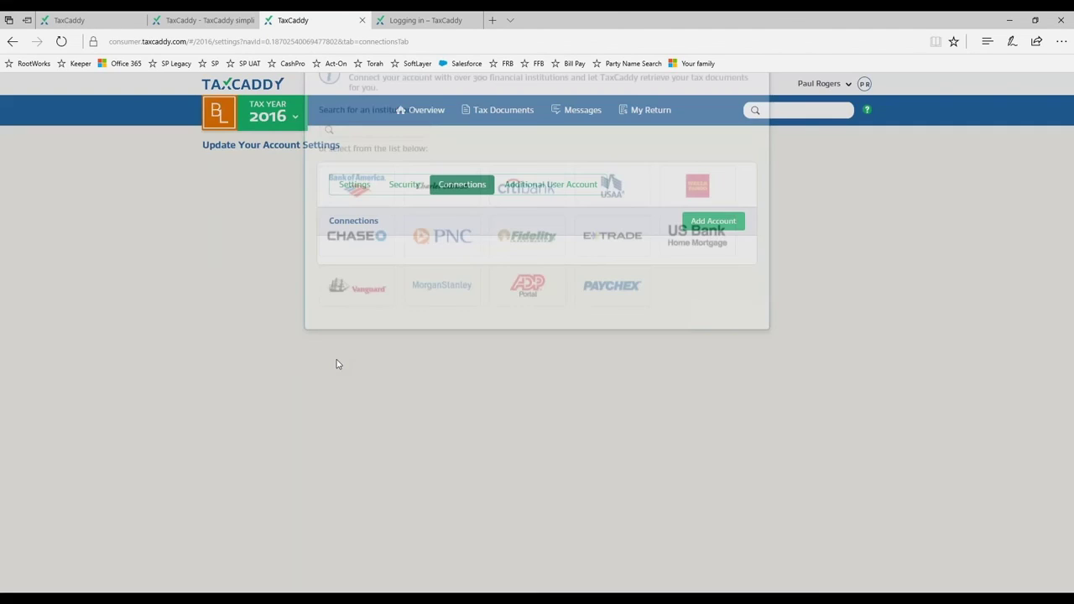